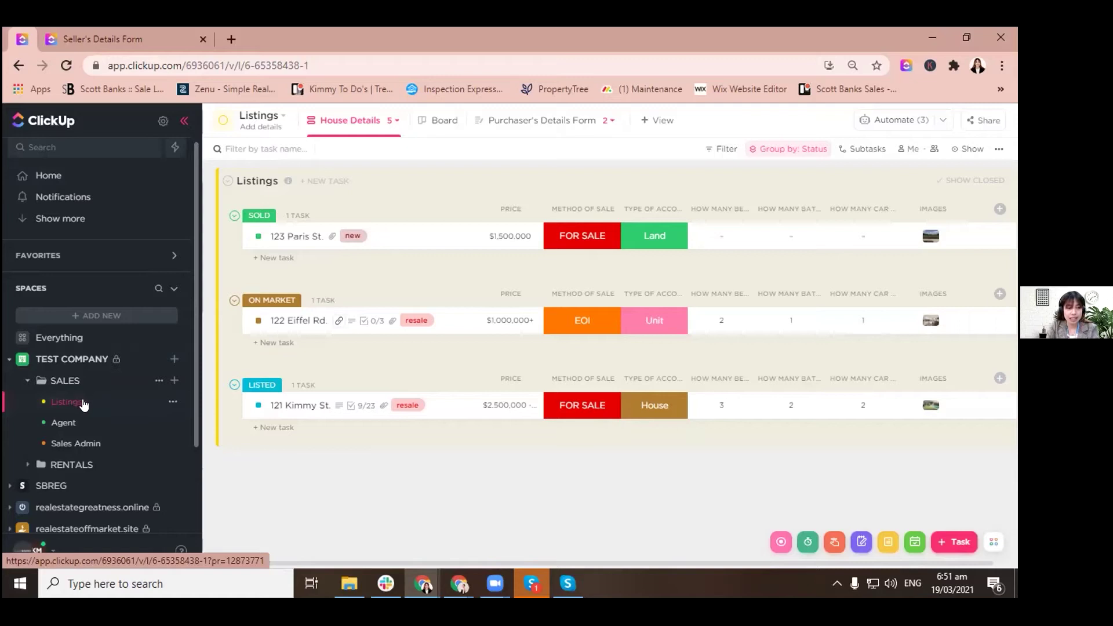
Open the Listings list under Test Company > Sales in its House Details view.
left_click(84, 405)
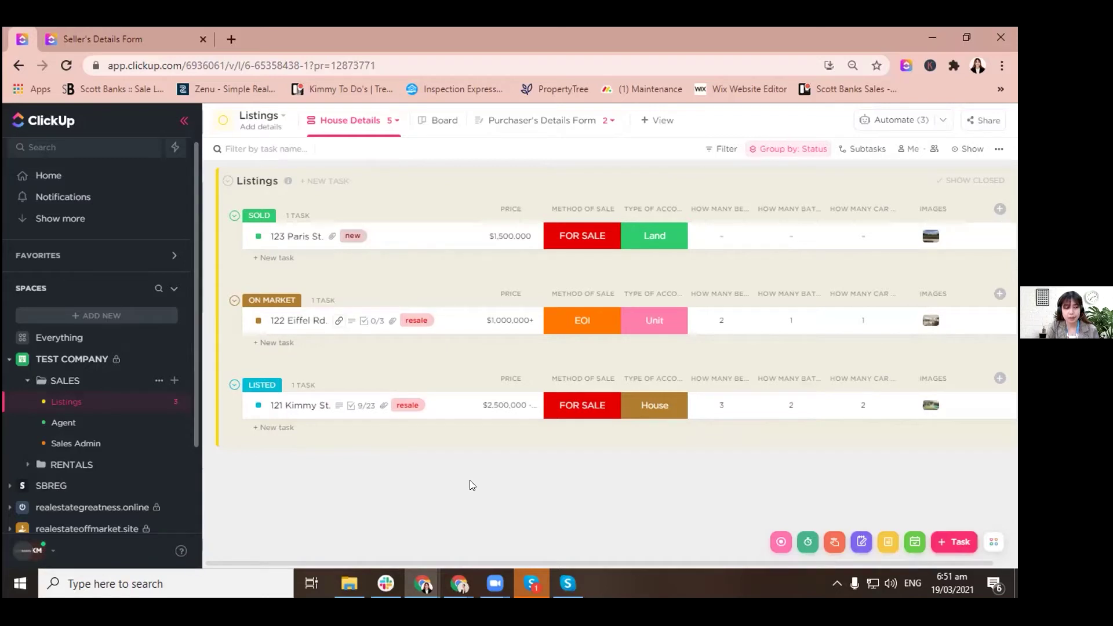
left_click(259, 406)
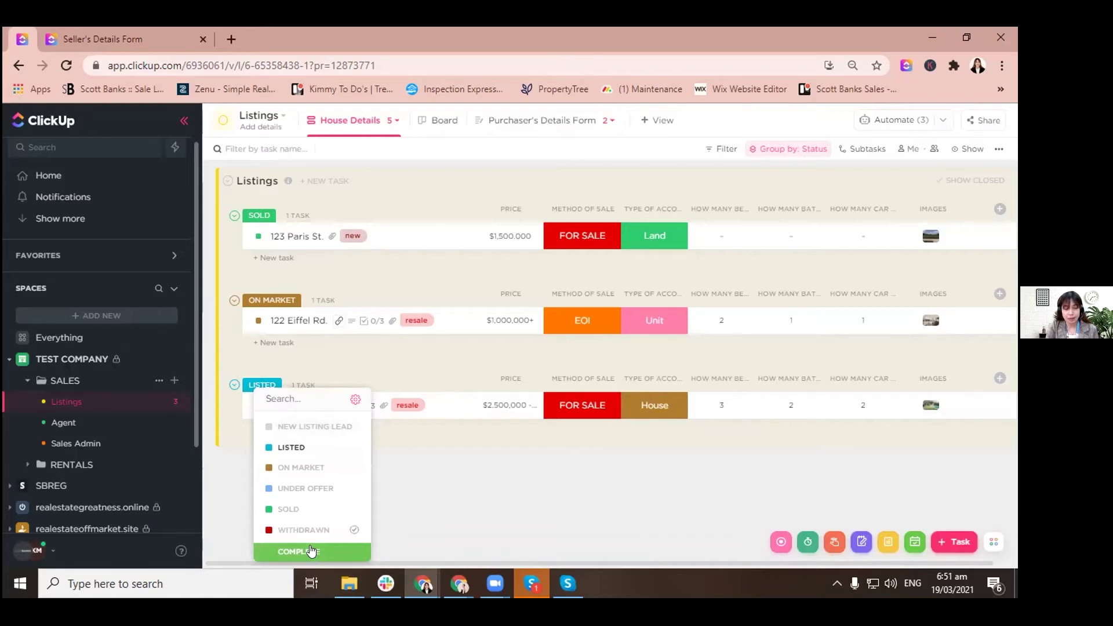
left_click(438, 517)
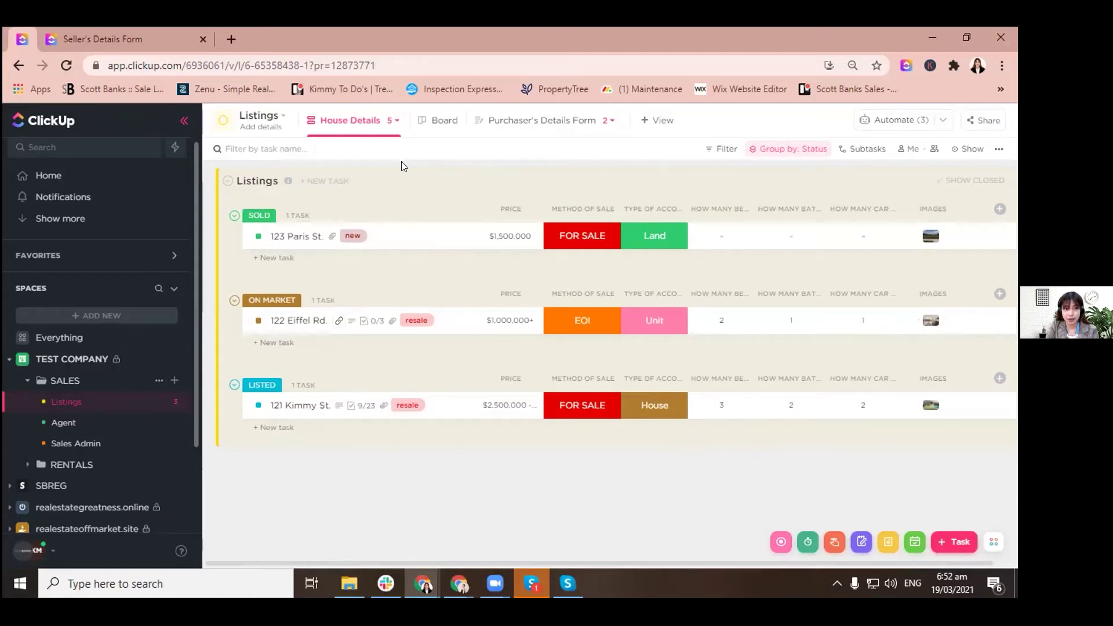
left_click(396, 120)
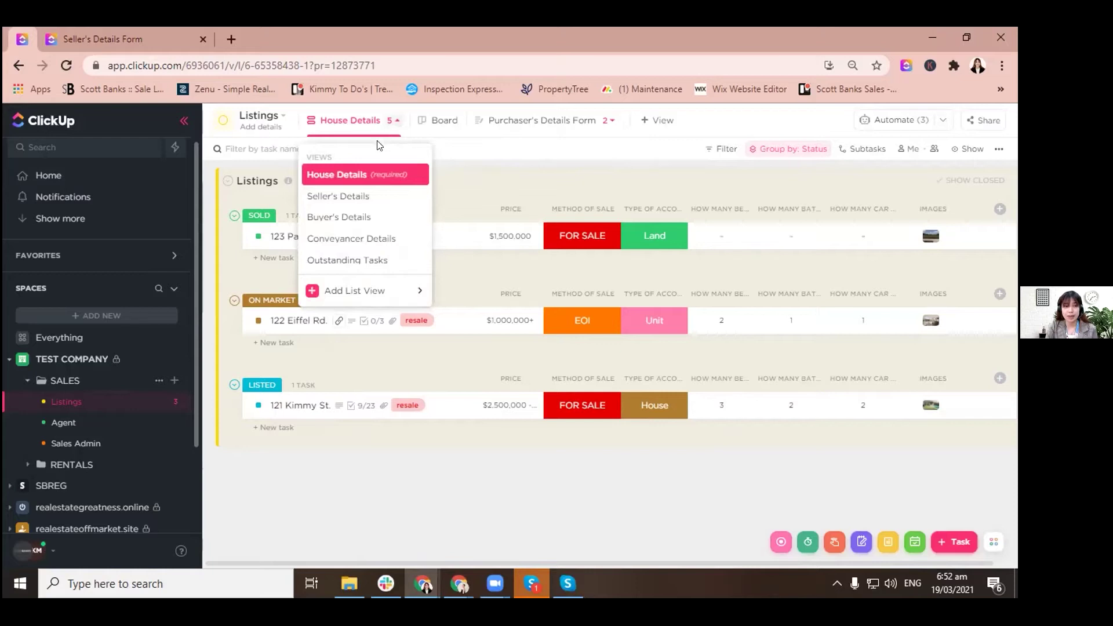
Step through the Seller's, Buyer's, Conveyancer Details and Outstanding Tasks views in turn.
left_click(355, 200)
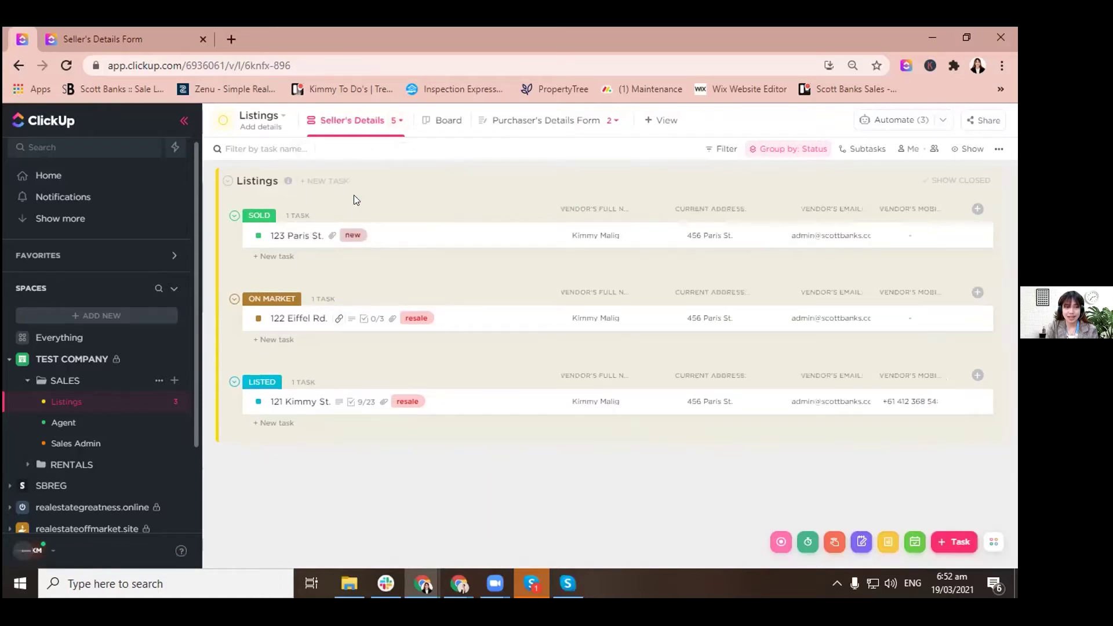
left_click(374, 123)
left_click(361, 215)
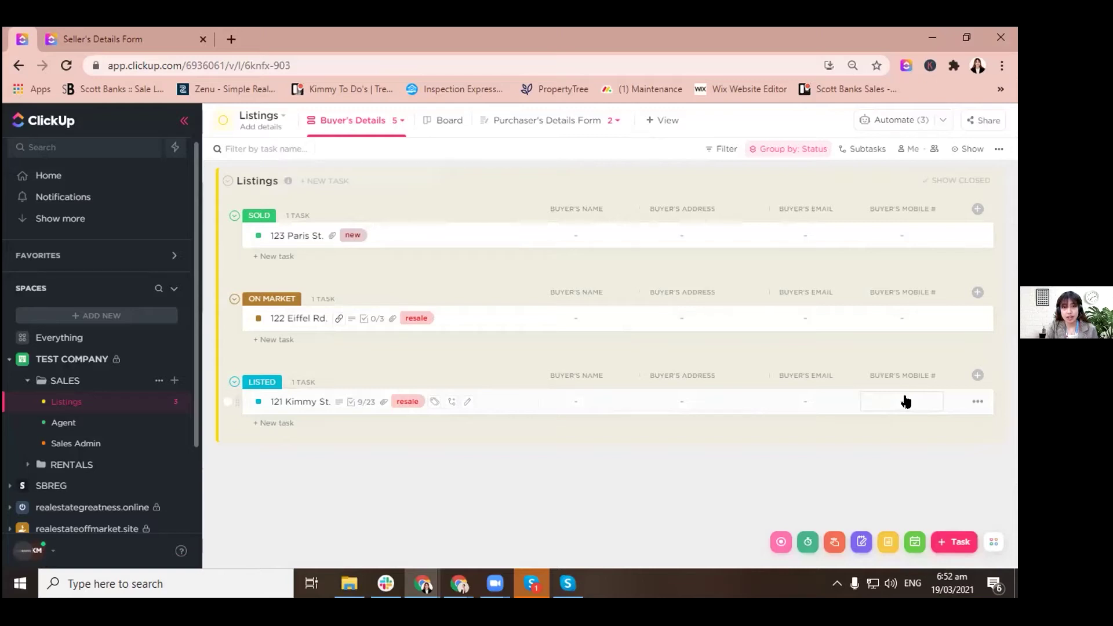
left_click(402, 120)
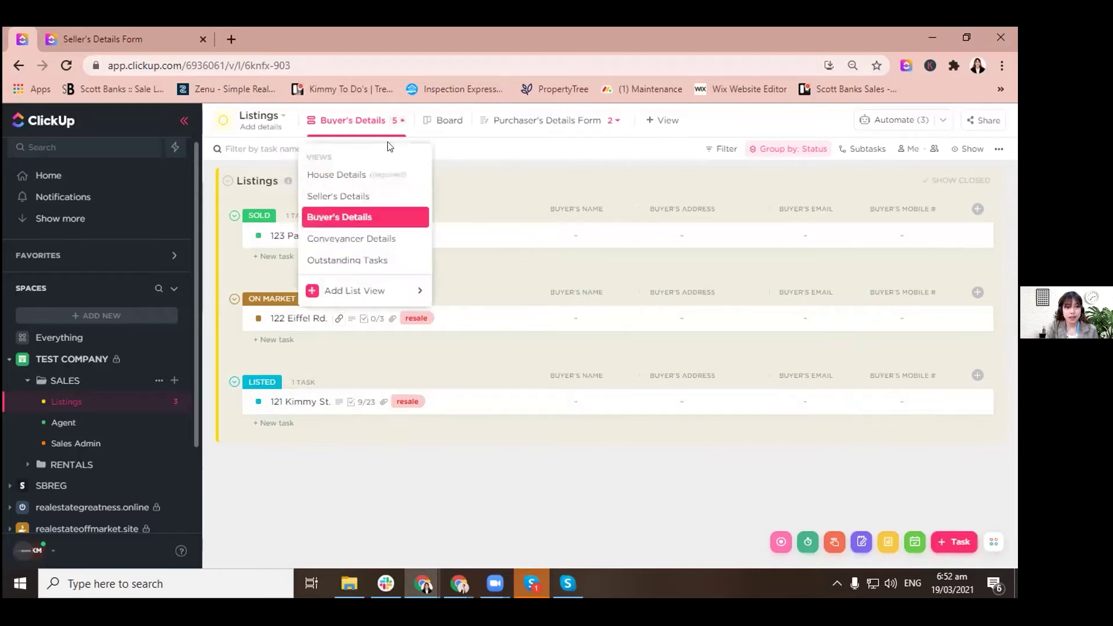
left_click(372, 239)
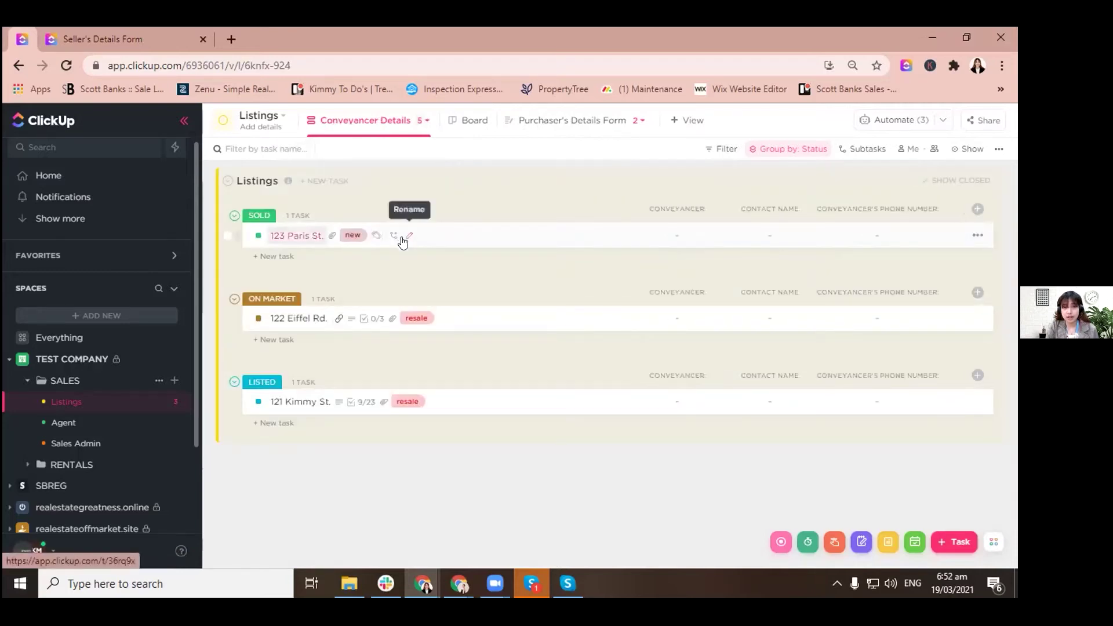
left_click(400, 127)
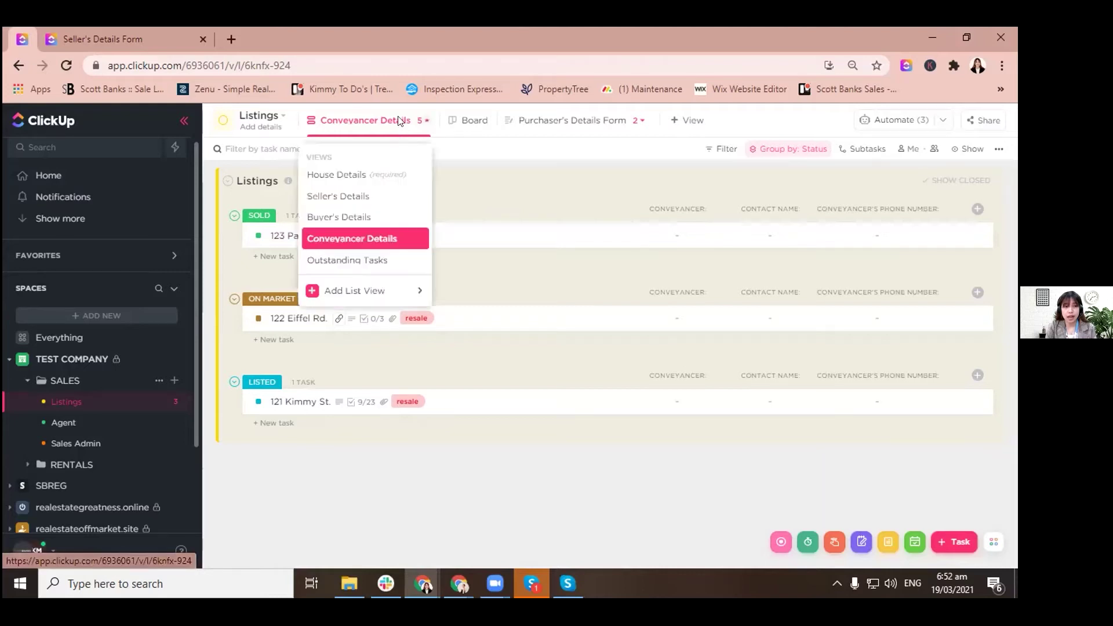
left_click(365, 262)
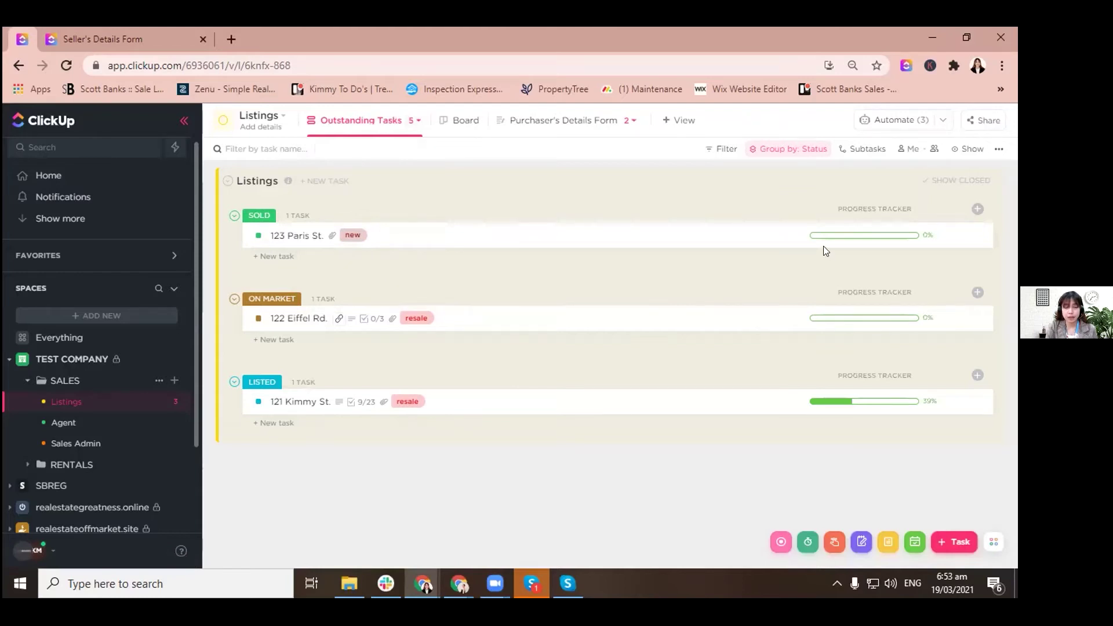
Open the Purchaser's Details Form view.
mouse_move(837, 324)
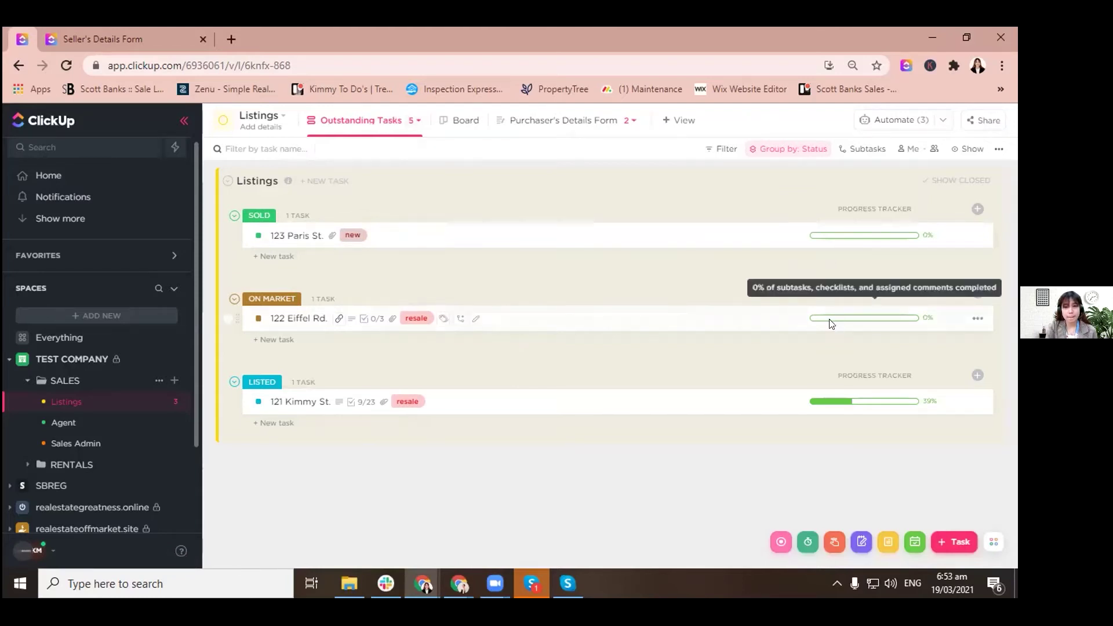
mouse_move(862, 398)
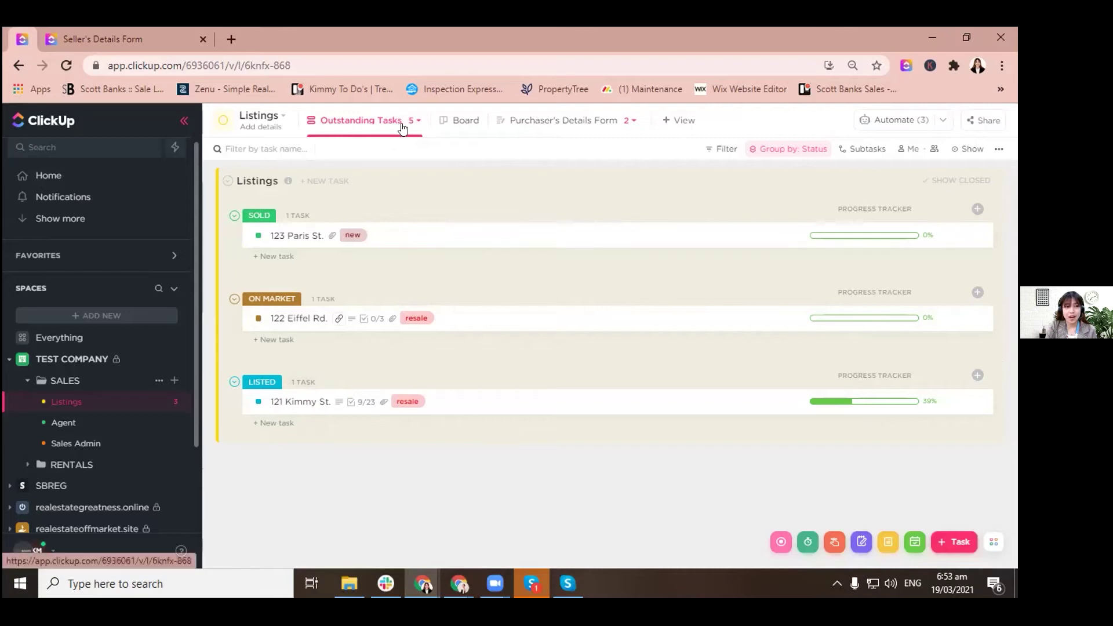
left_click(567, 125)
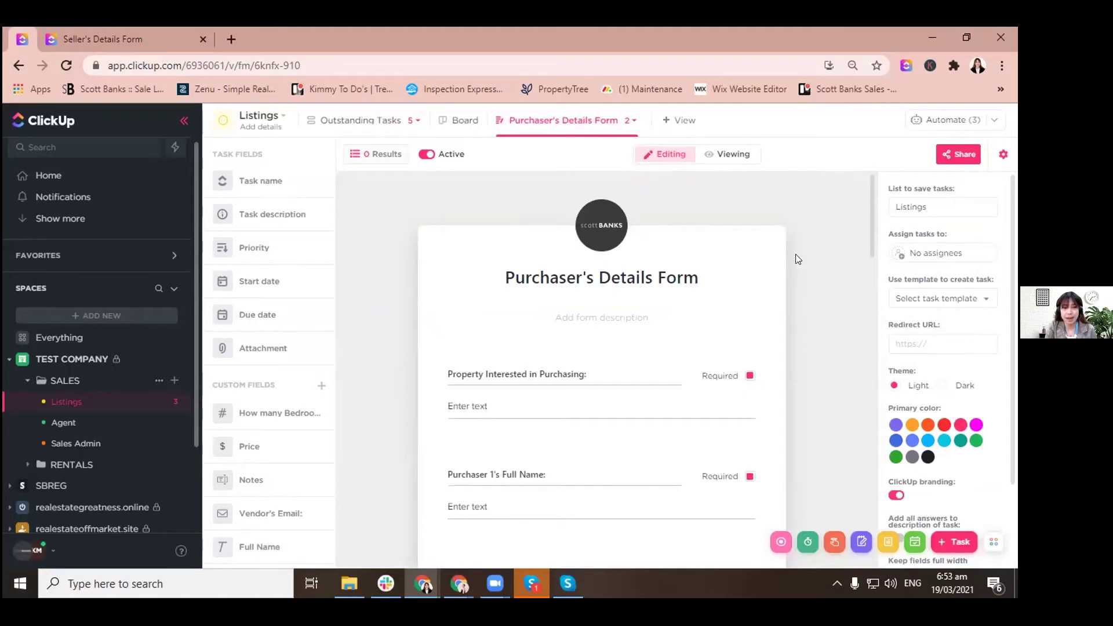
Scroll through the Purchaser's Details Form fields, then switch to the Seller's Details Form.
scroll(814, 250, "down", 2)
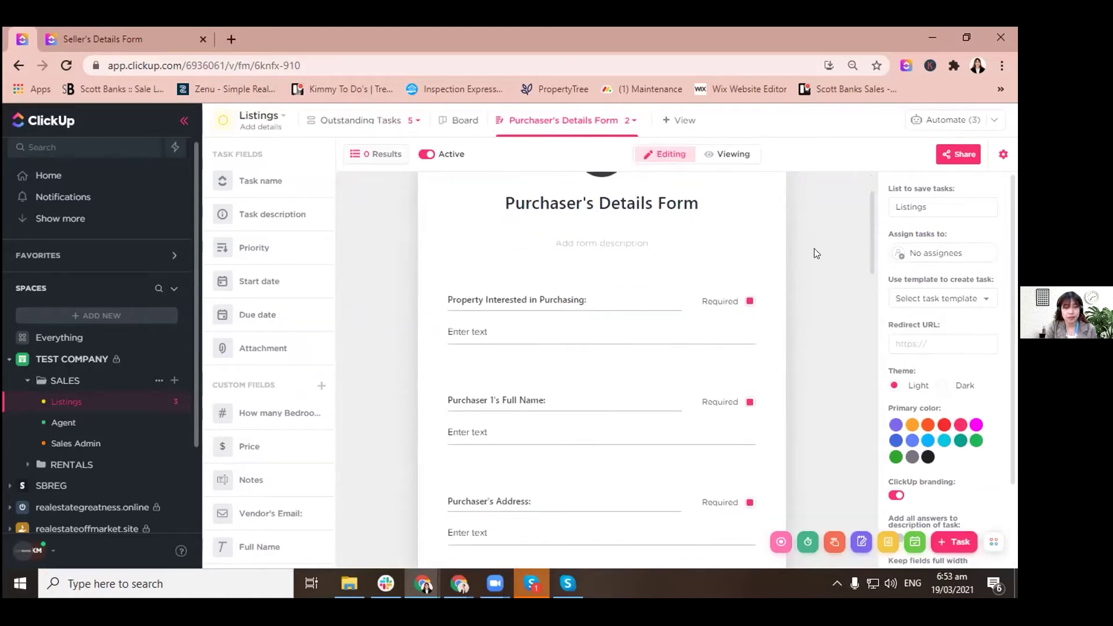
scroll(814, 249, "down", 6)
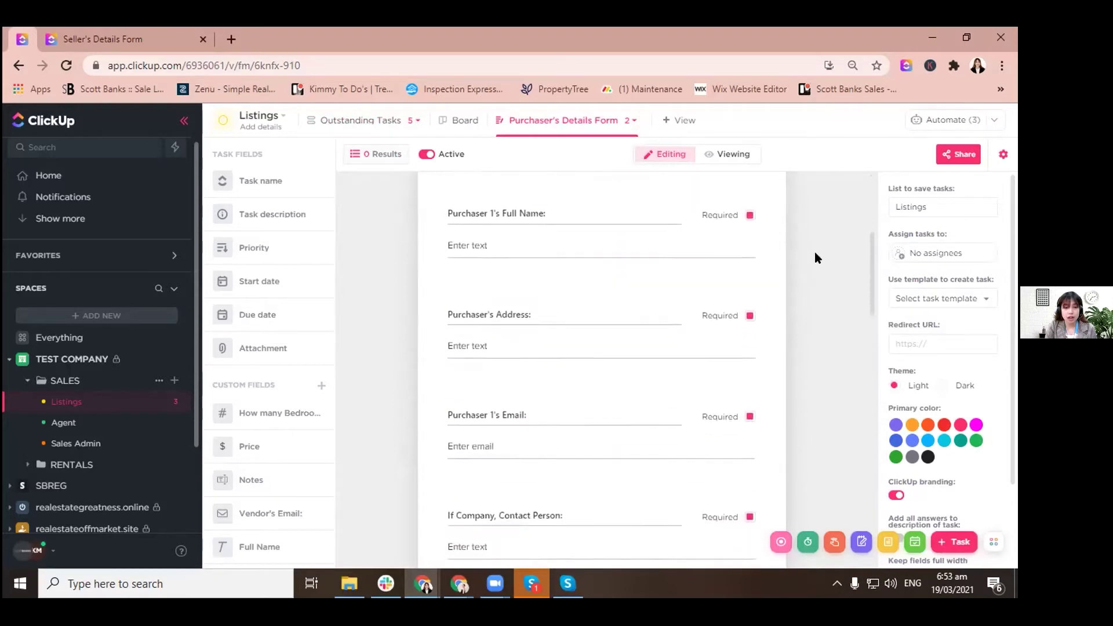
scroll(815, 254, "down", 2)
left_click(633, 120)
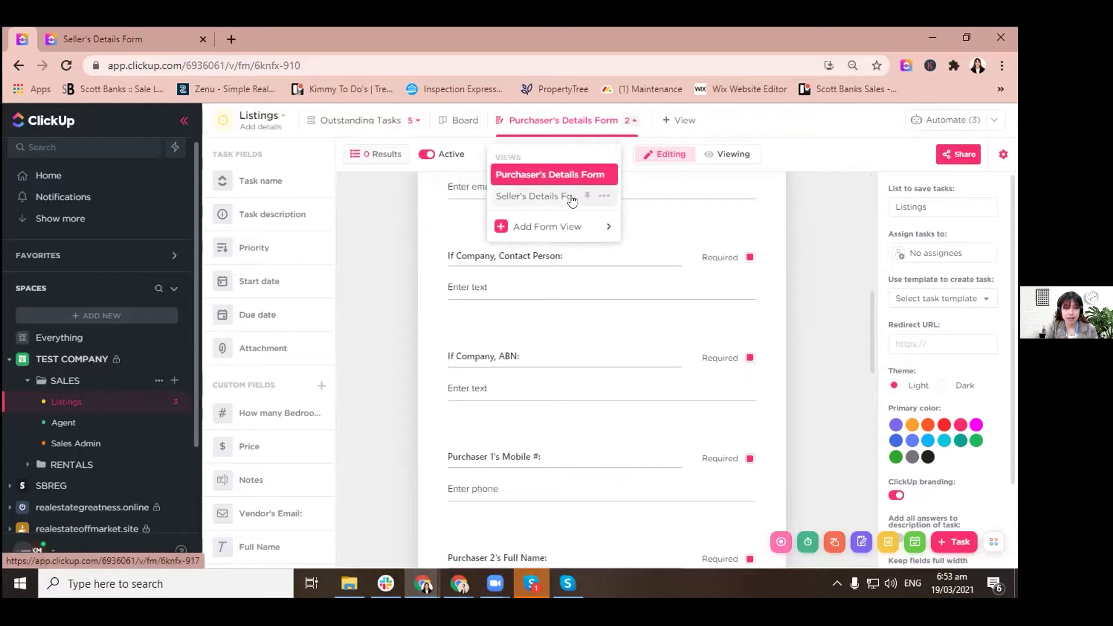
left_click(530, 196)
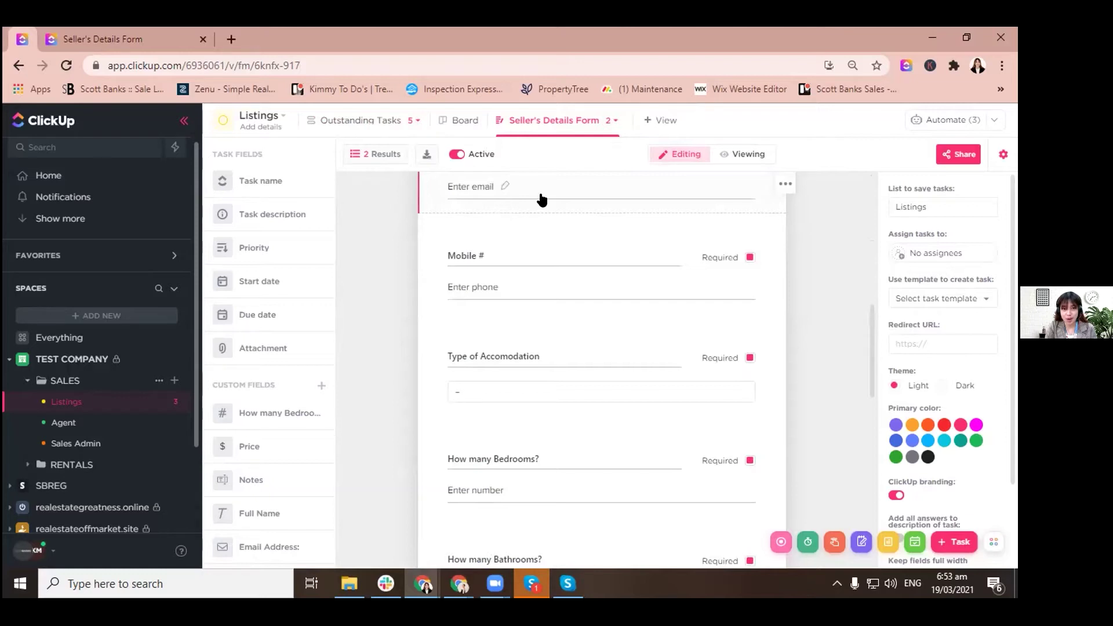
Scroll the Seller's Details Form editor down to Submit, then go back to Outstanding Tasks.
scroll(818, 255, "up", 4)
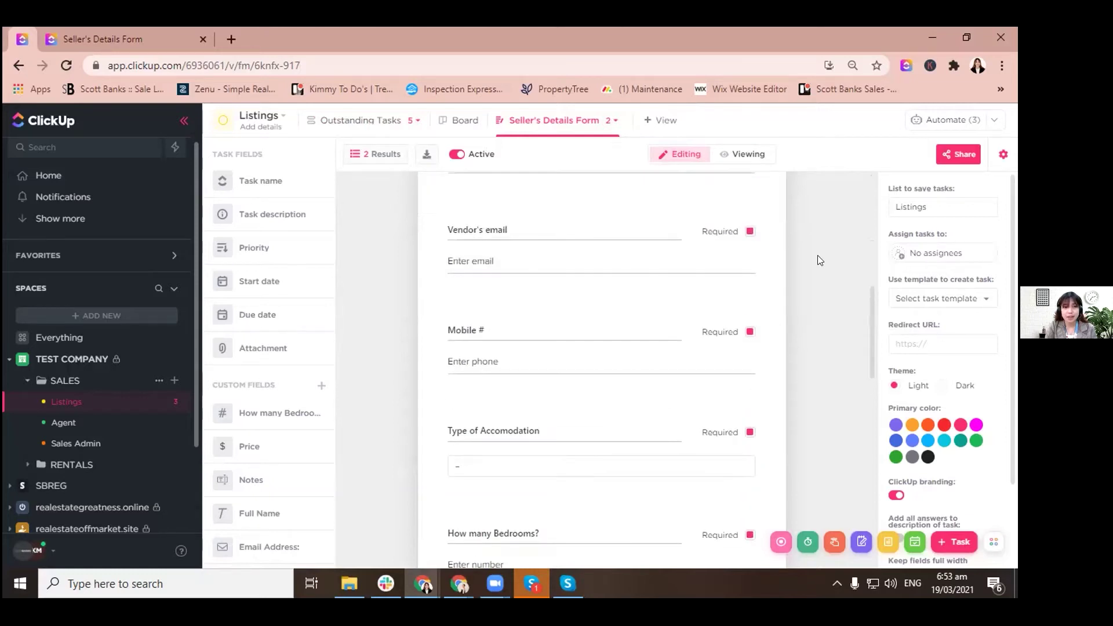
scroll(818, 255, "up", 5)
scroll(817, 255, "down", 4)
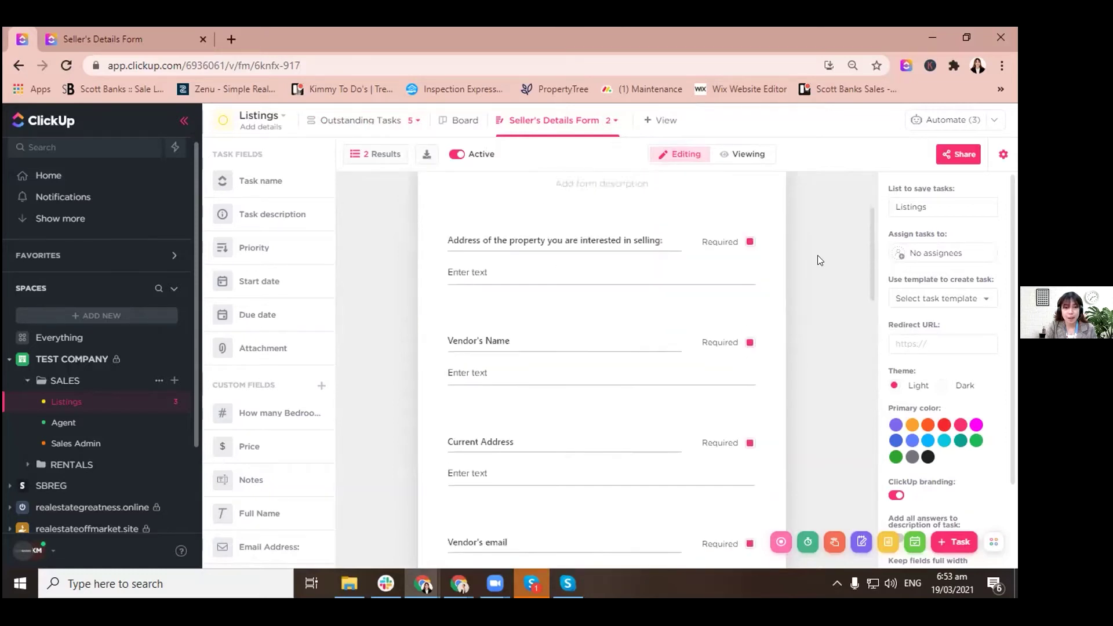
scroll(817, 256, "up", 1)
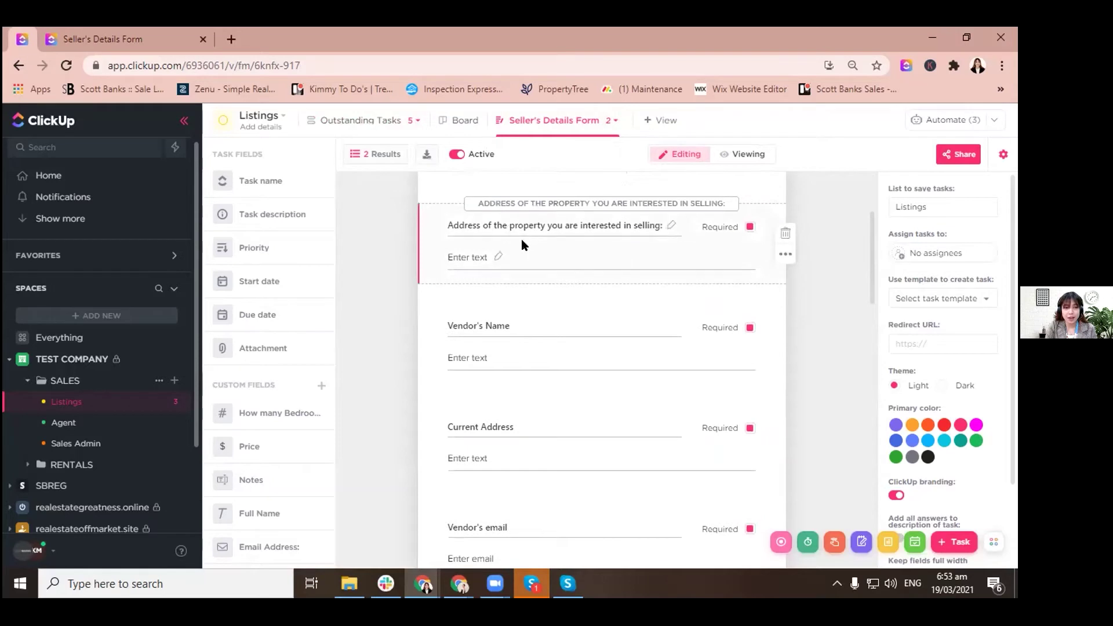
scroll(579, 251, "down", 4)
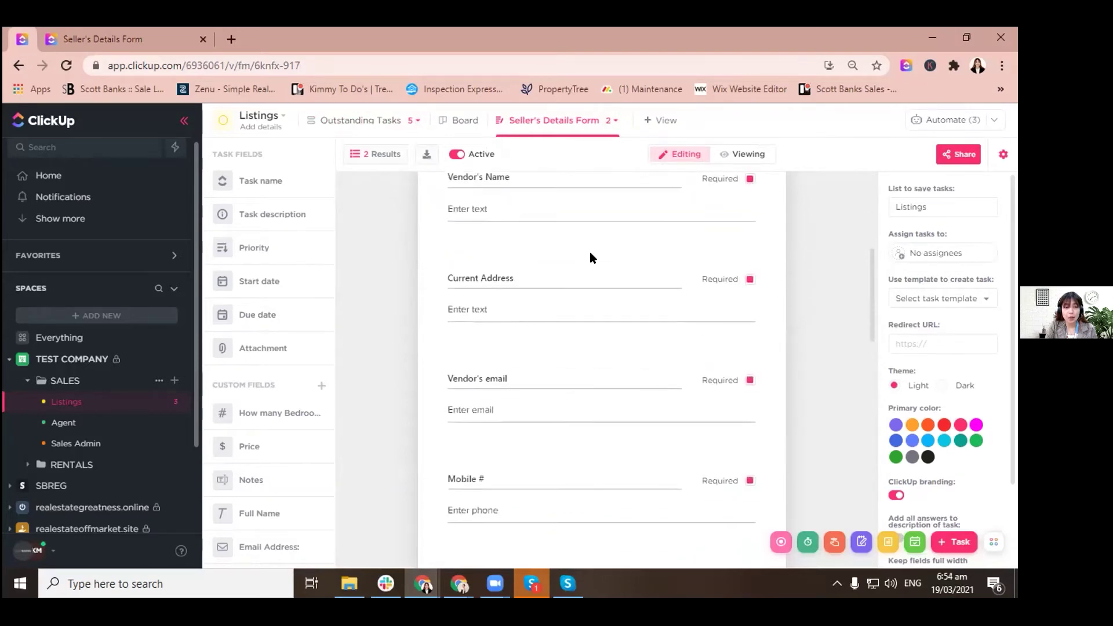
scroll(592, 257, "down", 3)
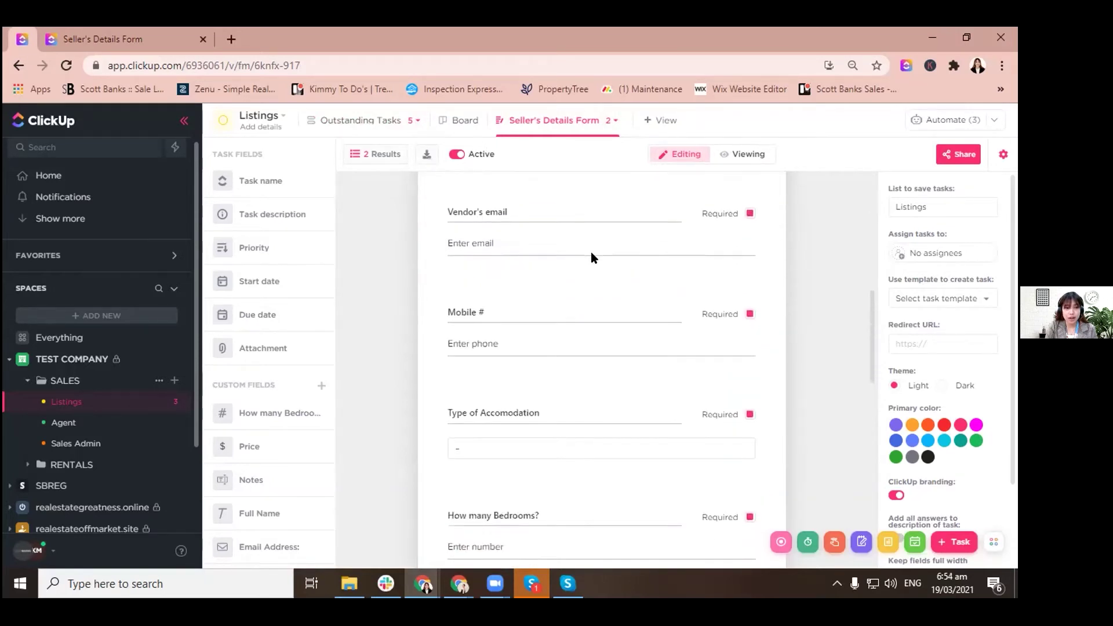
scroll(592, 259, "down", 1)
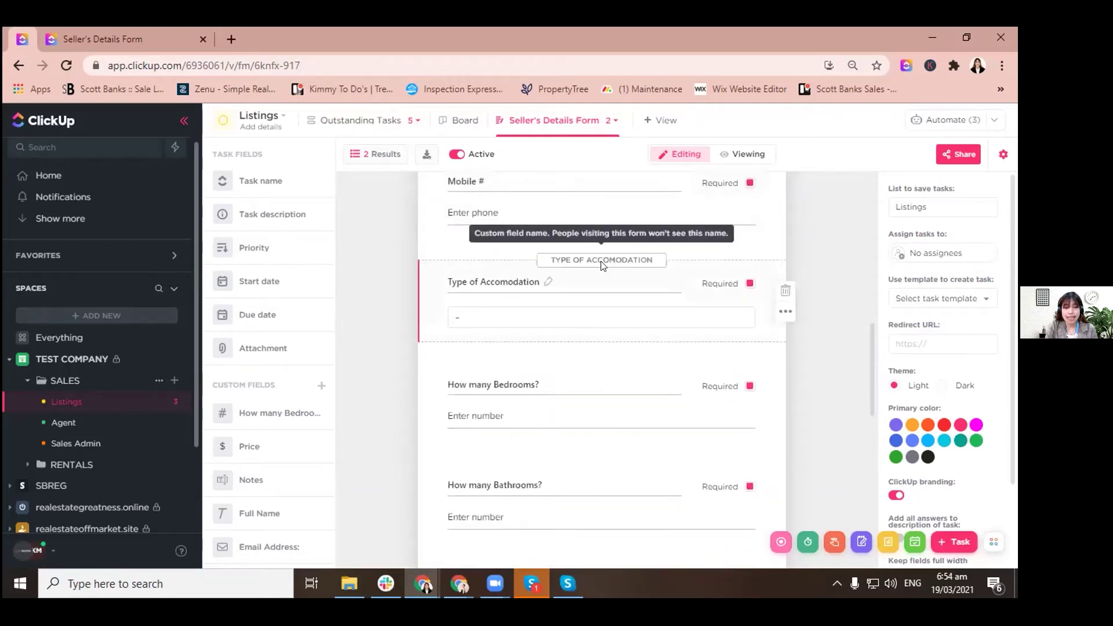
scroll(610, 319, "down", 3)
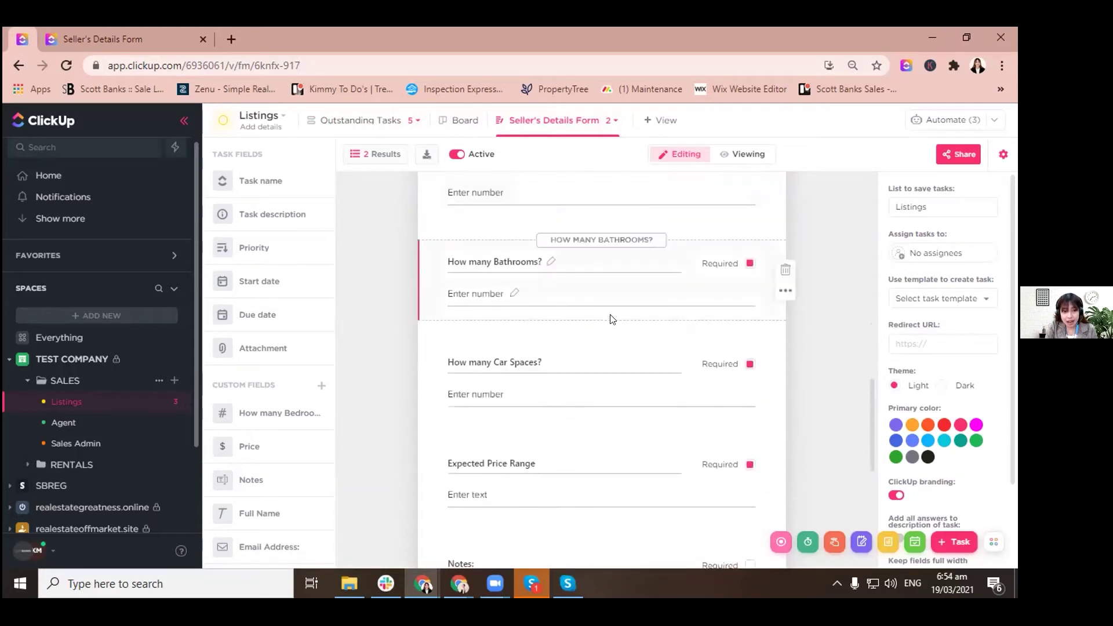
scroll(610, 319, "down", 2)
scroll(607, 322, "down", 1)
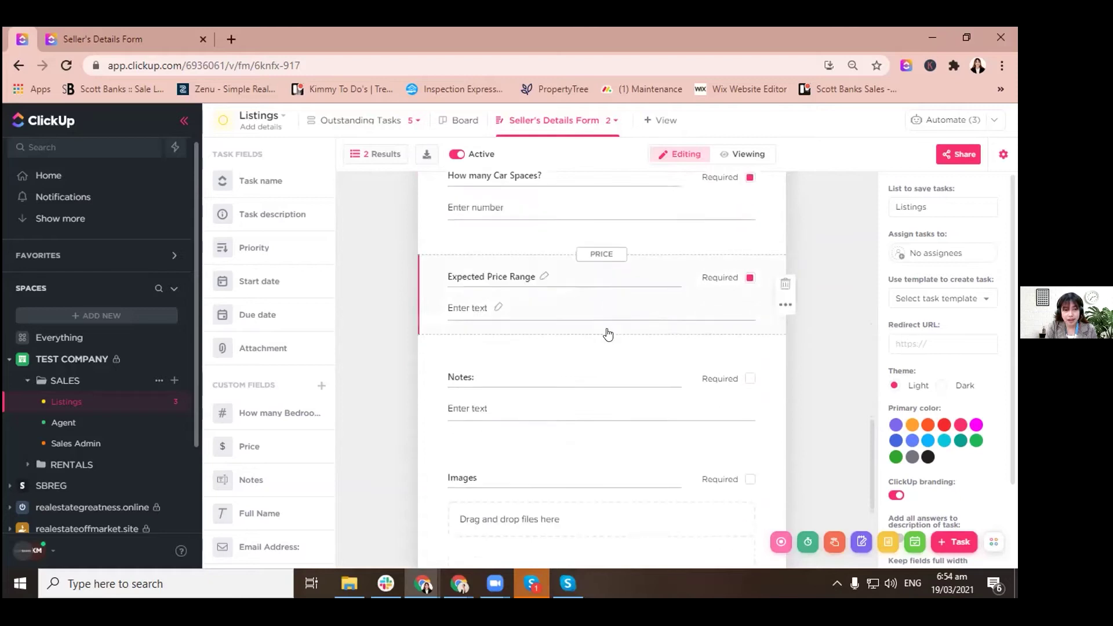
scroll(608, 333, "down", 2)
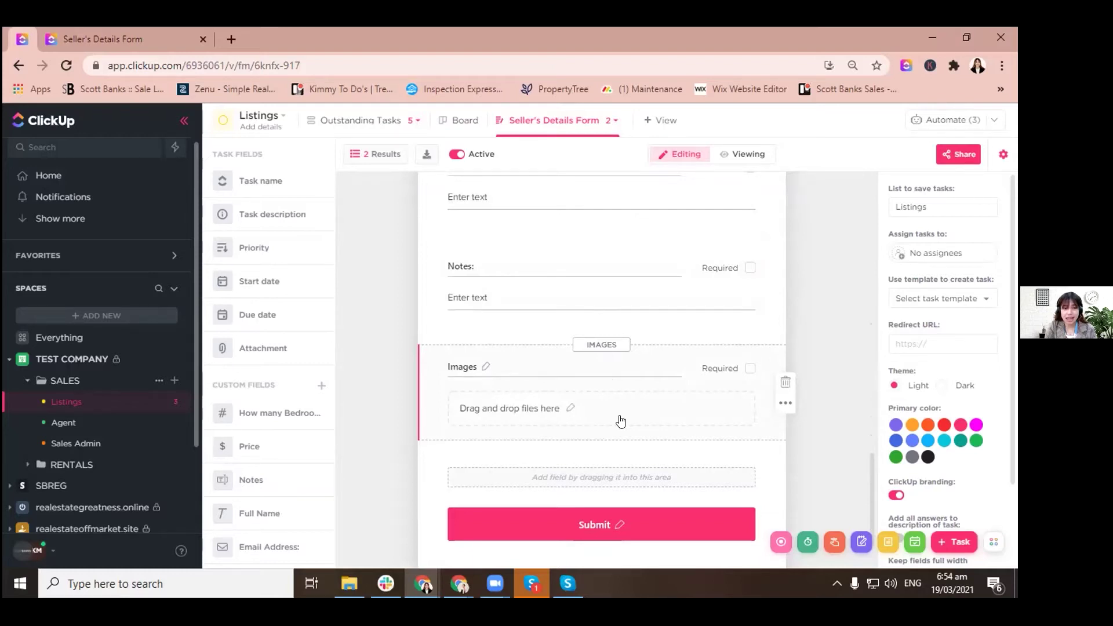
left_click(351, 123)
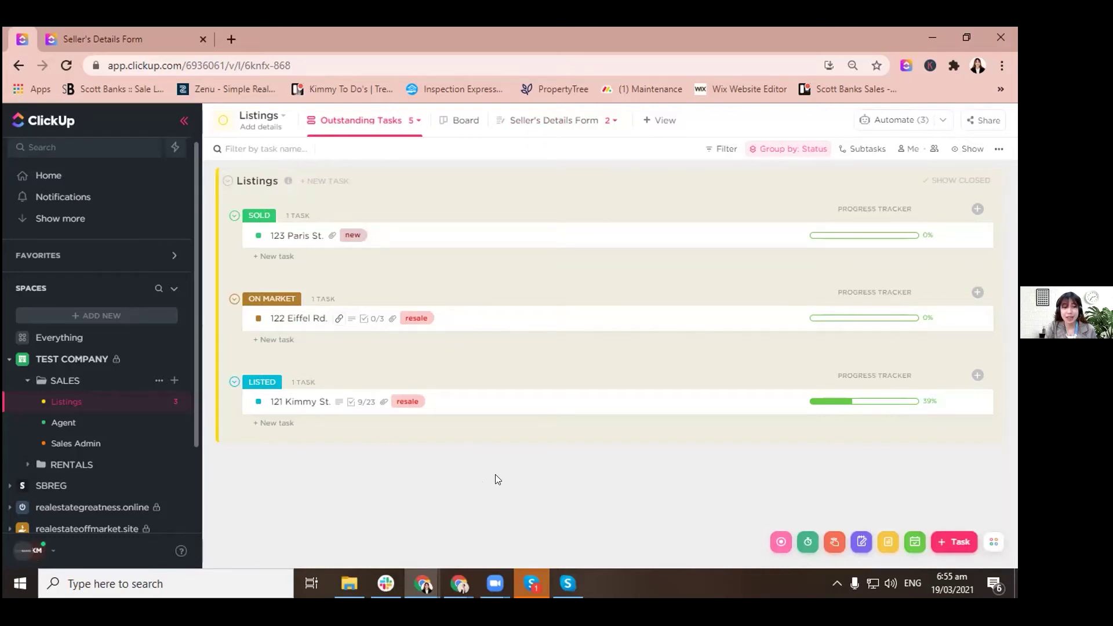
Switch to the browser tab holding the filled-in public Seller's Details Form.
left_click(152, 39)
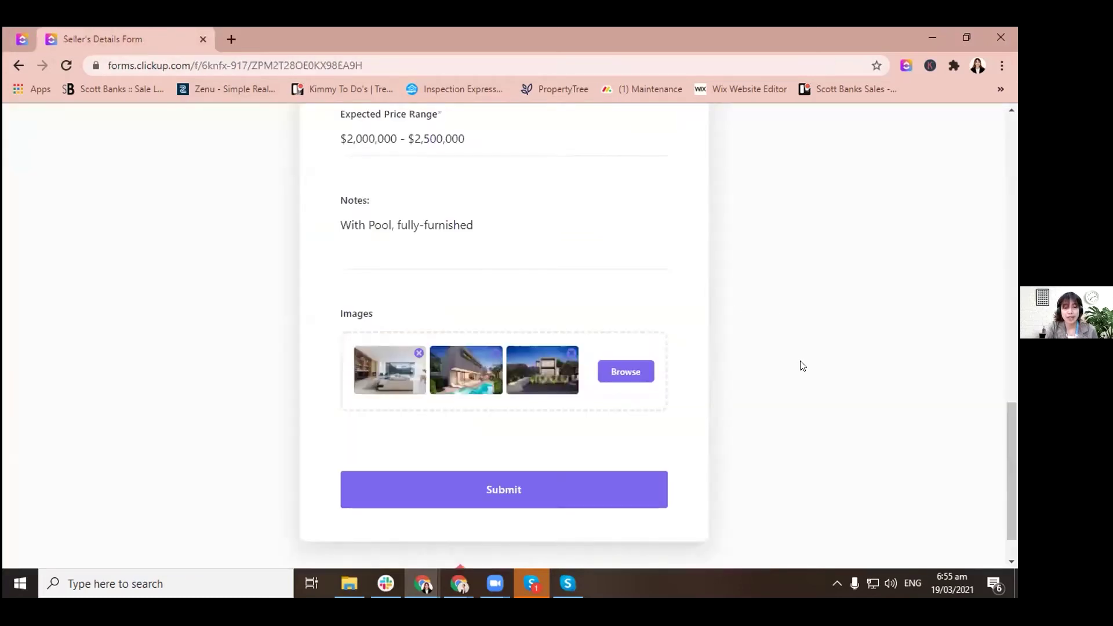
scroll(783, 365, "up", 5)
scroll(782, 365, "up", 10)
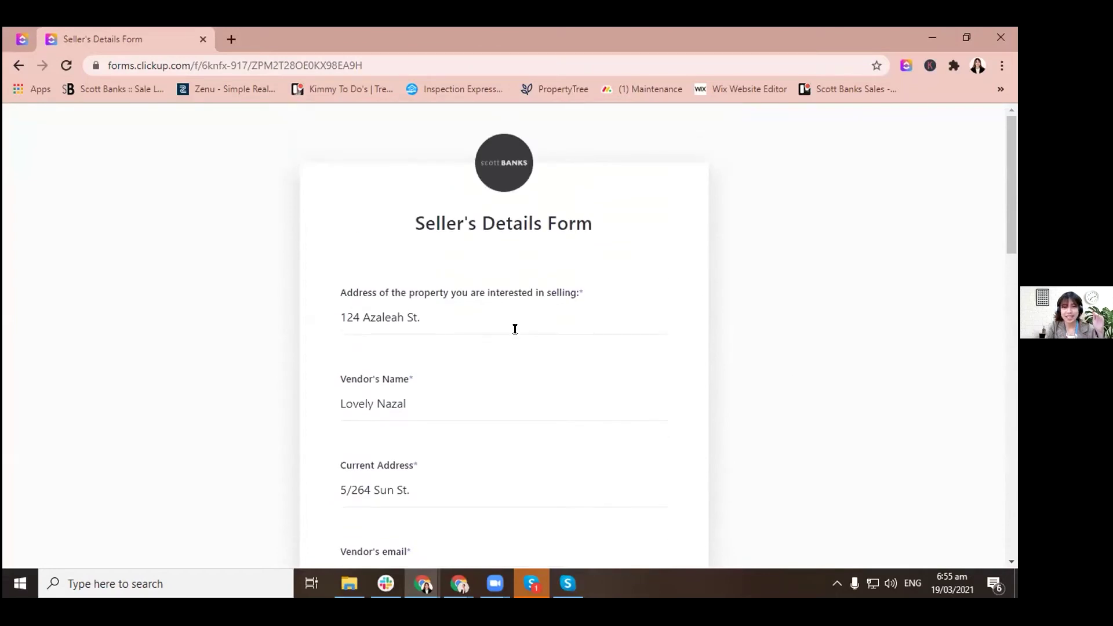
scroll(551, 363, "down", 12)
scroll(554, 364, "down", 4)
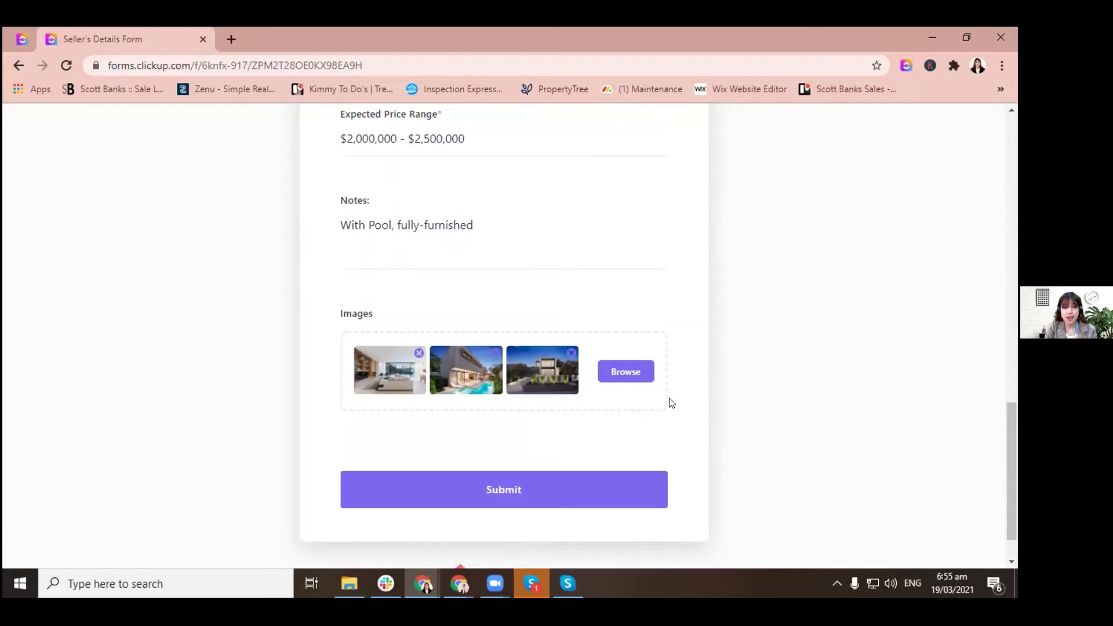
scroll(673, 402, "up", 10)
scroll(674, 401, "up", 3)
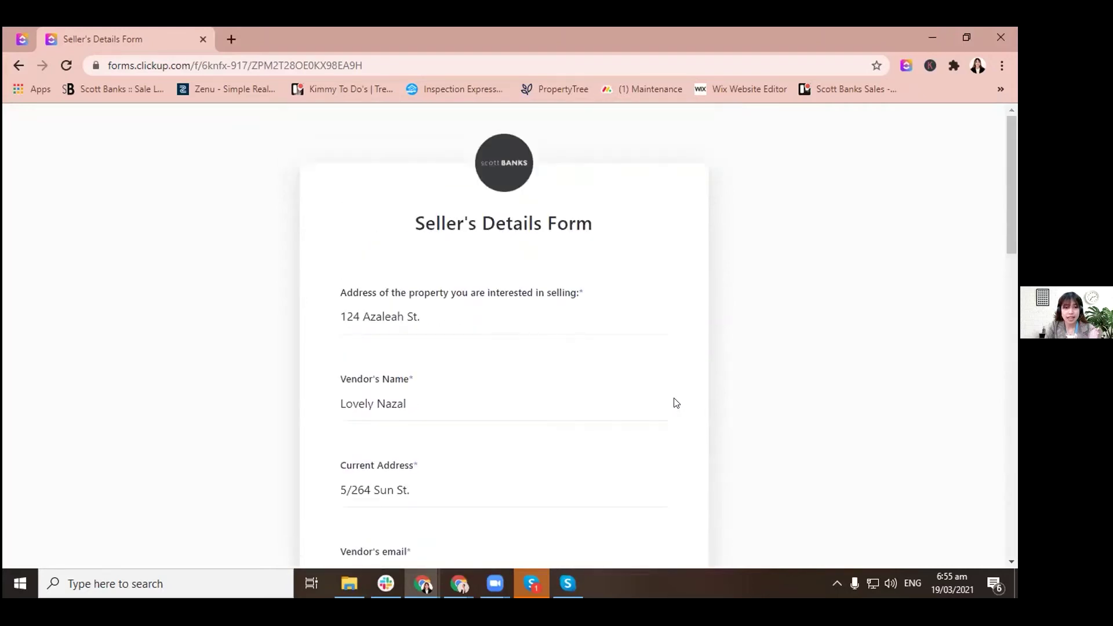
scroll(663, 343, "down", 5)
scroll(665, 344, "down", 10)
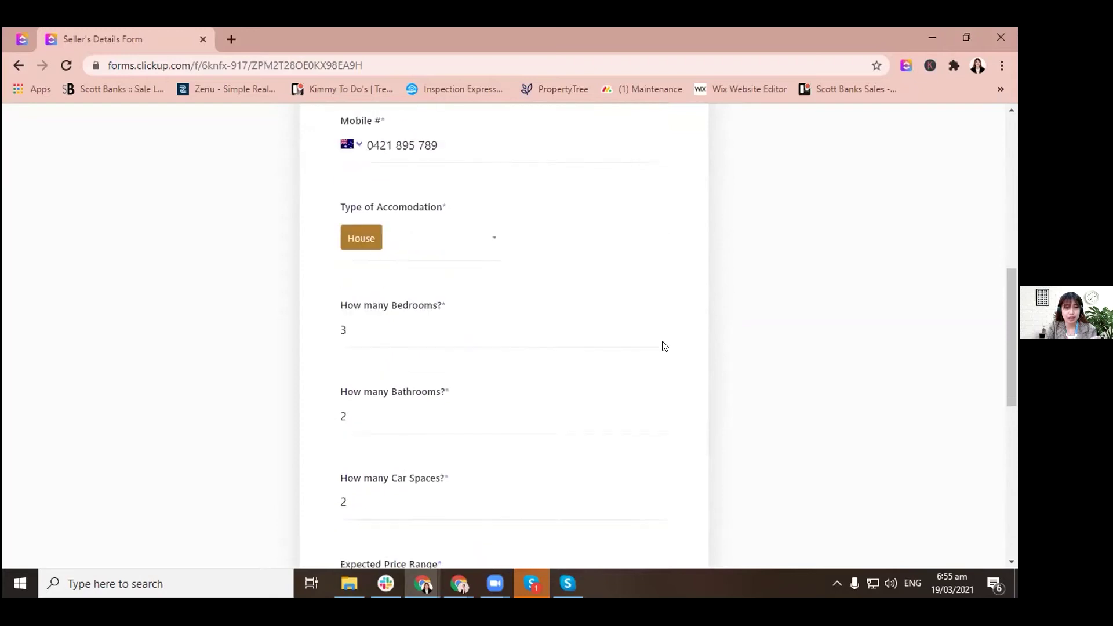
scroll(665, 346, "down", 2)
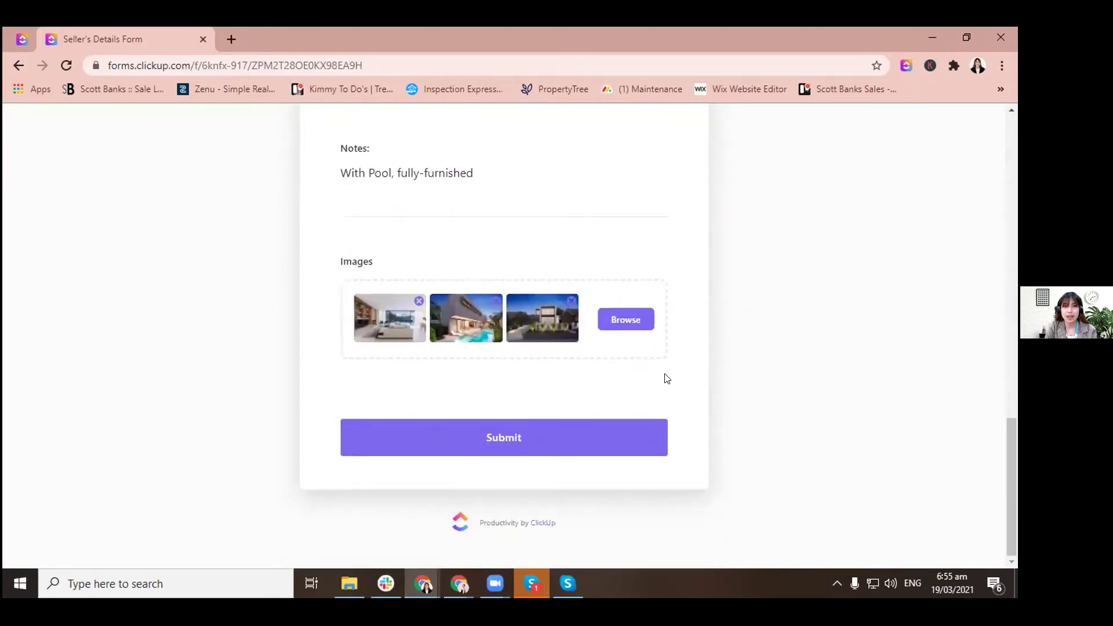
left_click(522, 426)
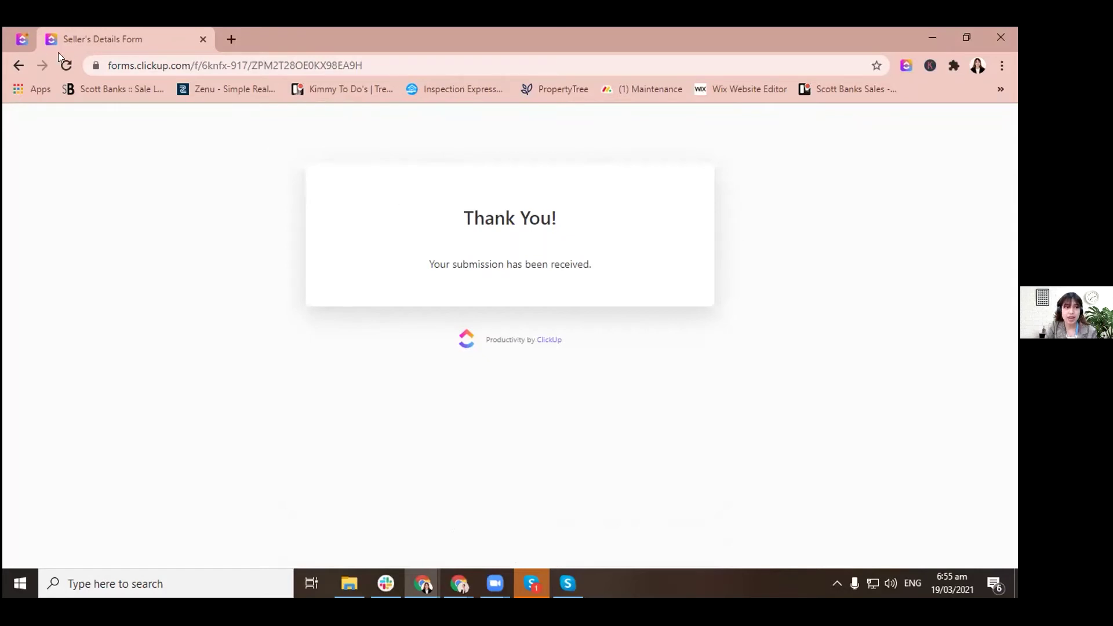
Return to ClickUp, check the notifications for the new Form Submission, and go back to Listings.
left_click(19, 41)
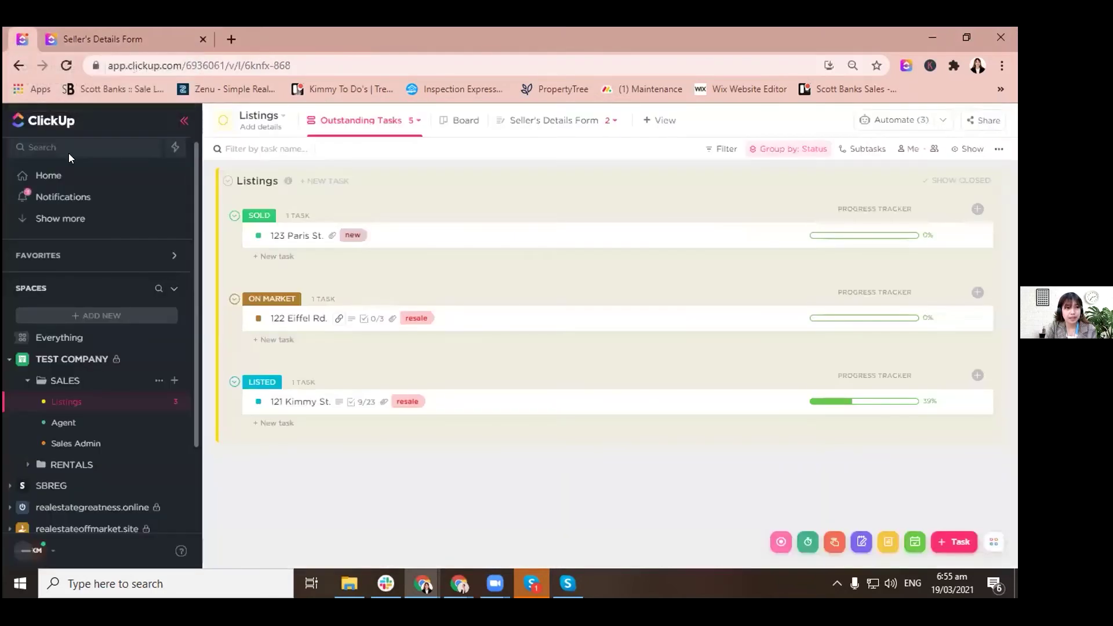
left_click(103, 197)
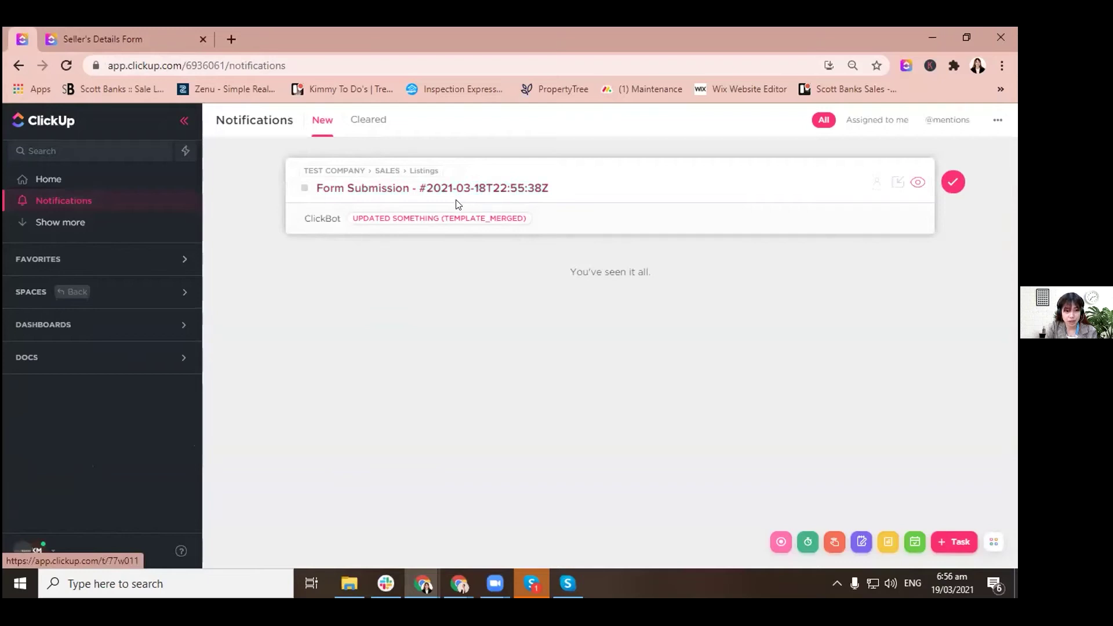
left_click(77, 293)
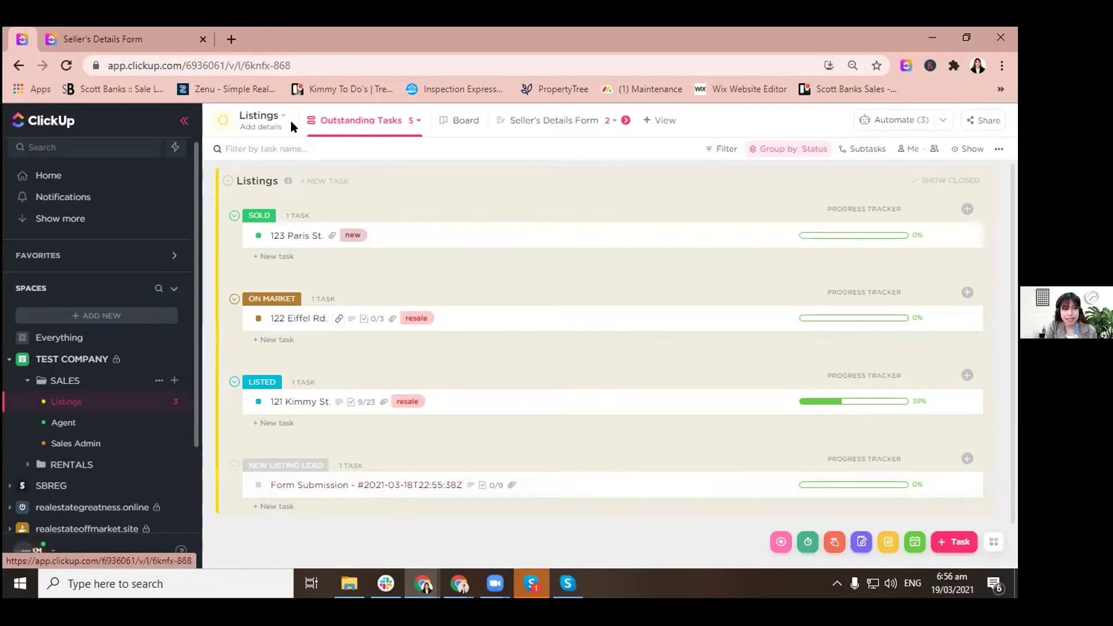
Open the Listings views menu from the list now holding the Form Submission task.
left_click(364, 121)
Switch Listings to House Details, then reload the Seller's Details Form tab to get a blank form.
left_click(342, 177)
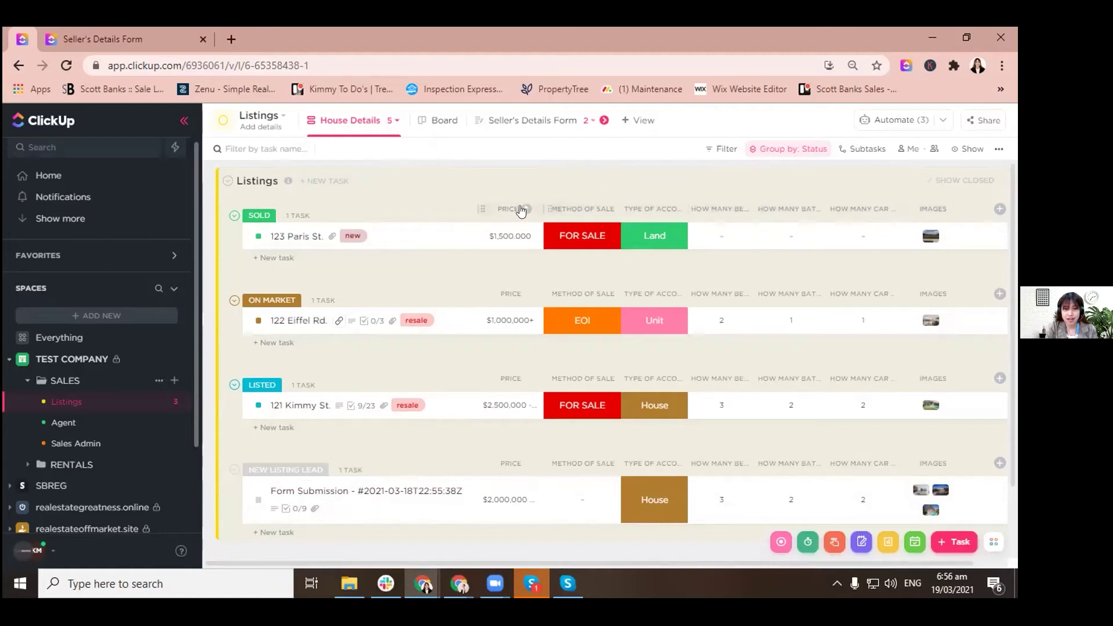
left_click(149, 40)
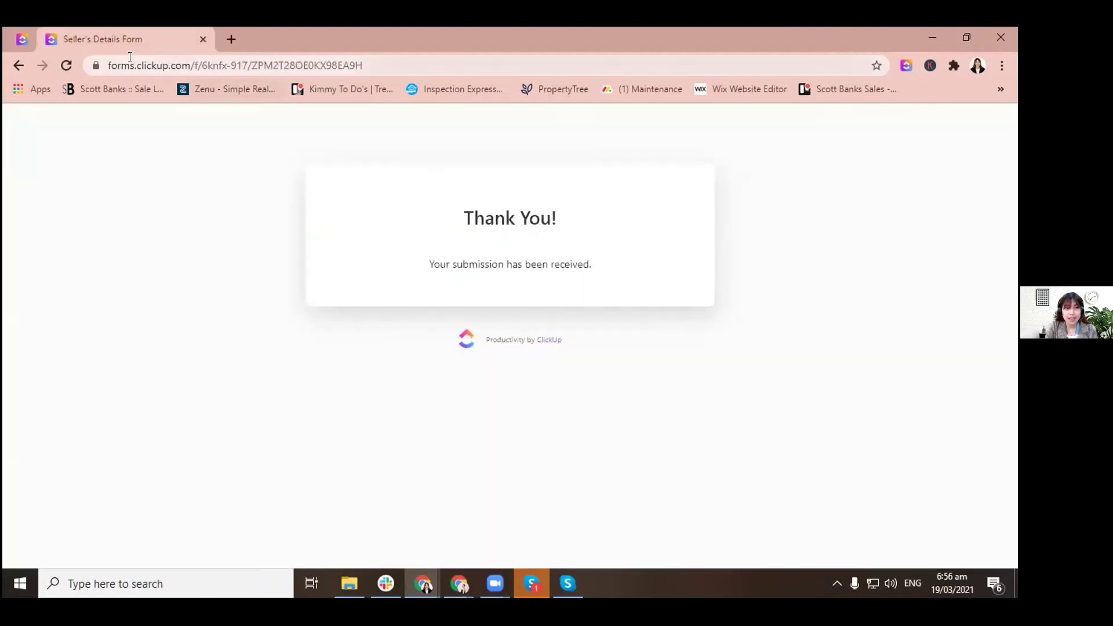
left_click(67, 65)
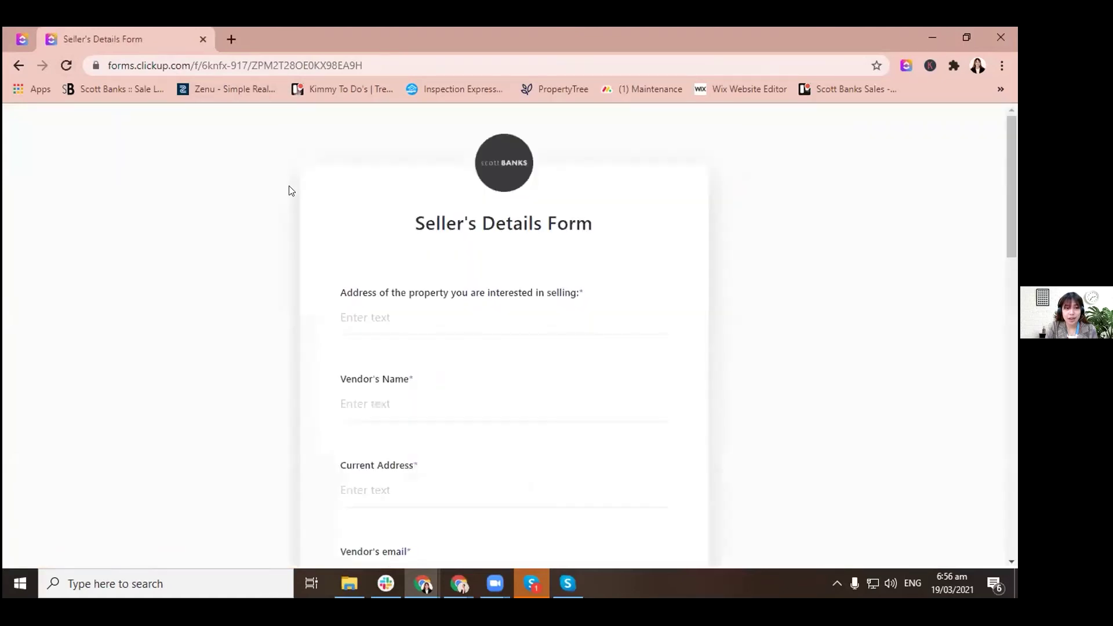
Return to the ClickUp Listings view and bring the Form Submission row into view.
left_click(22, 40)
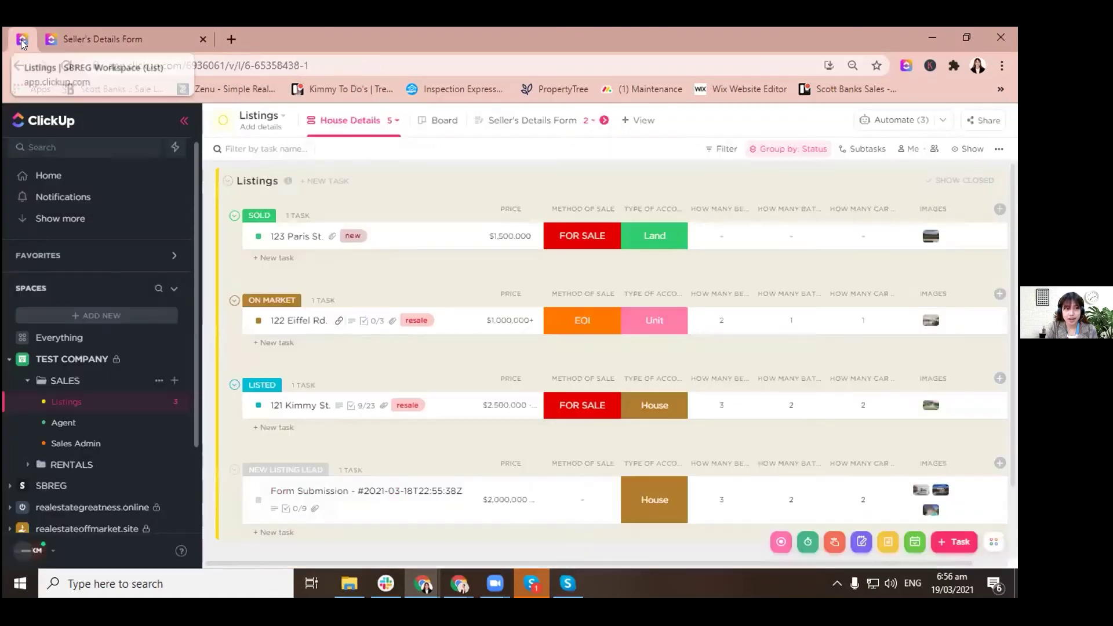
left_click(99, 39)
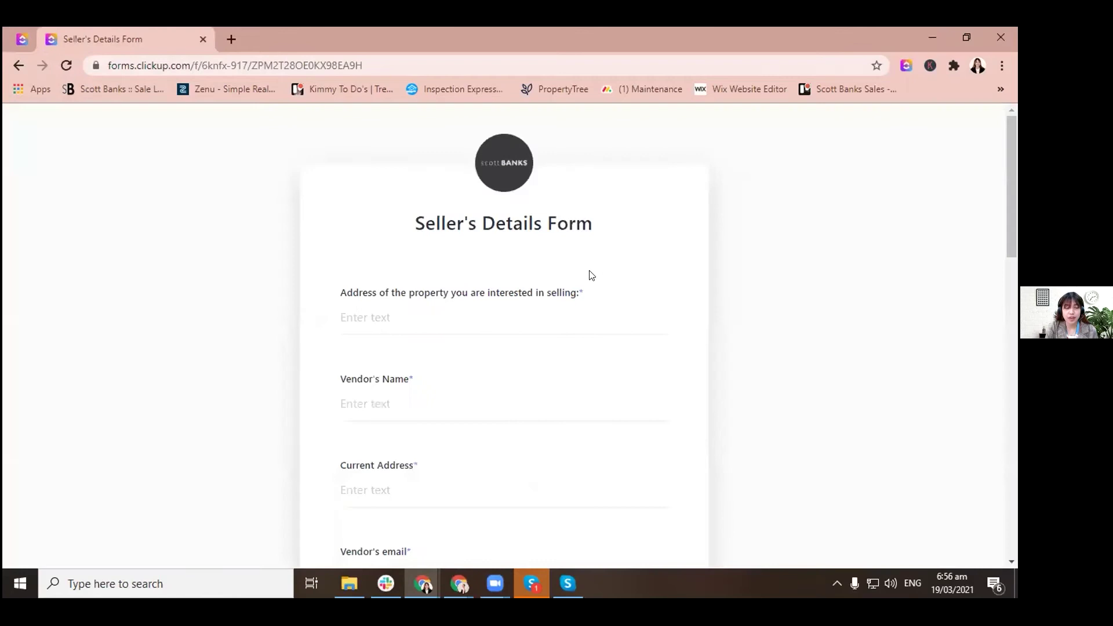
left_click(26, 44)
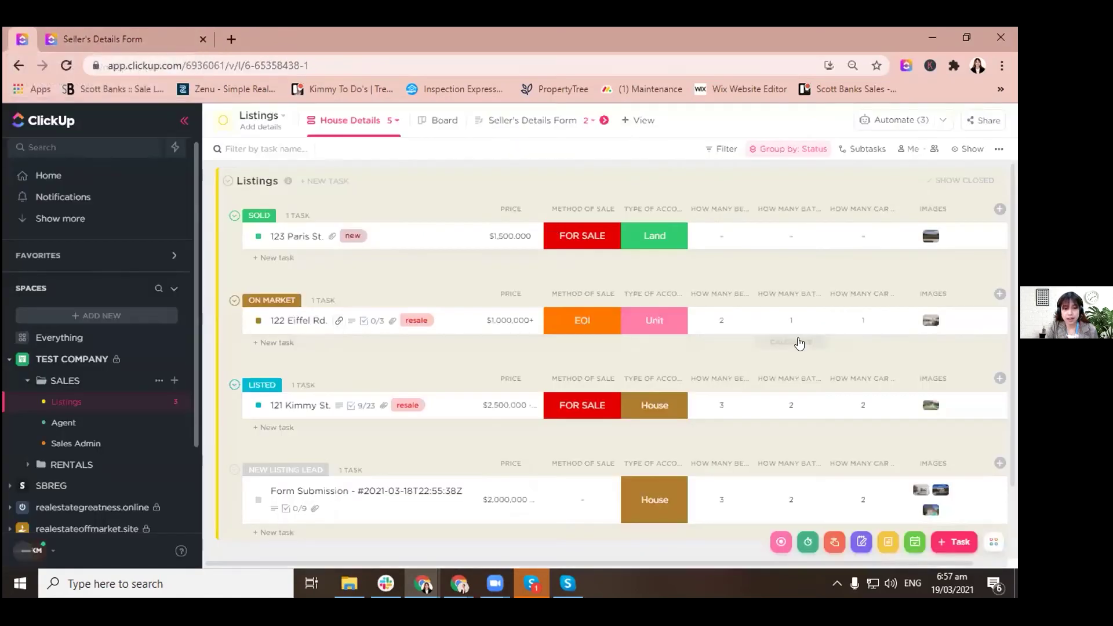
scroll(931, 511, "down", 1)
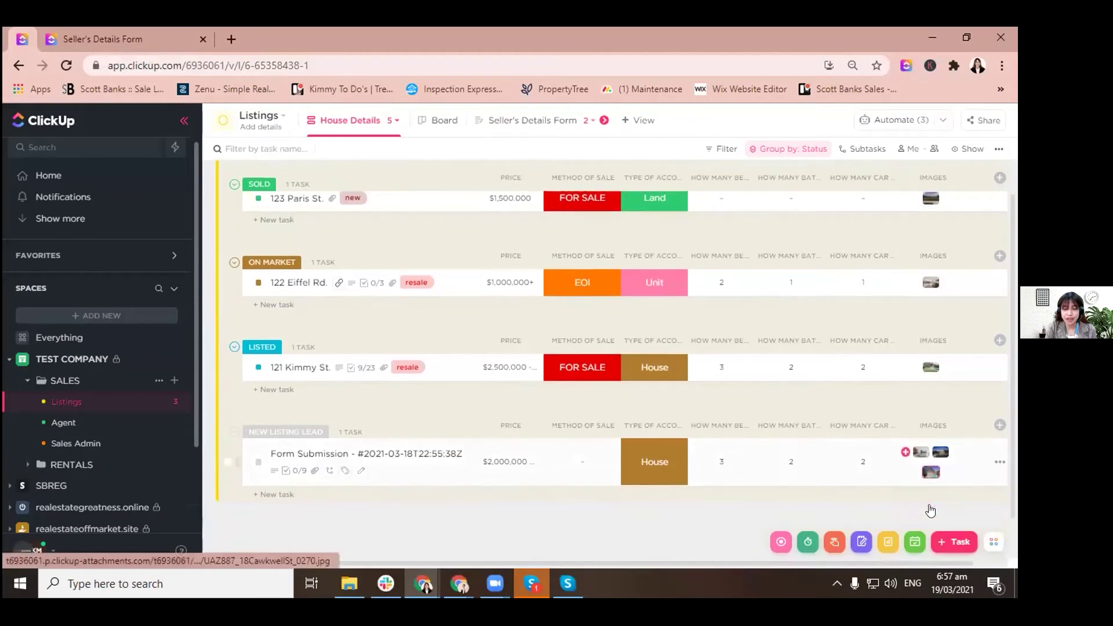
scroll(930, 511, "down", 1)
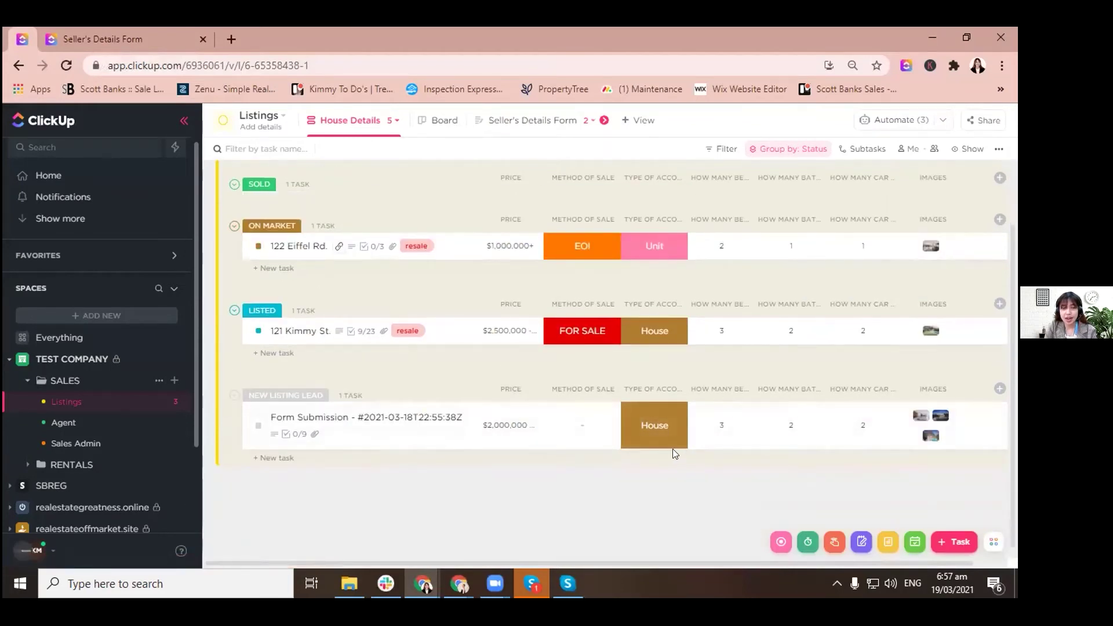
scroll(556, 447, "up", 2)
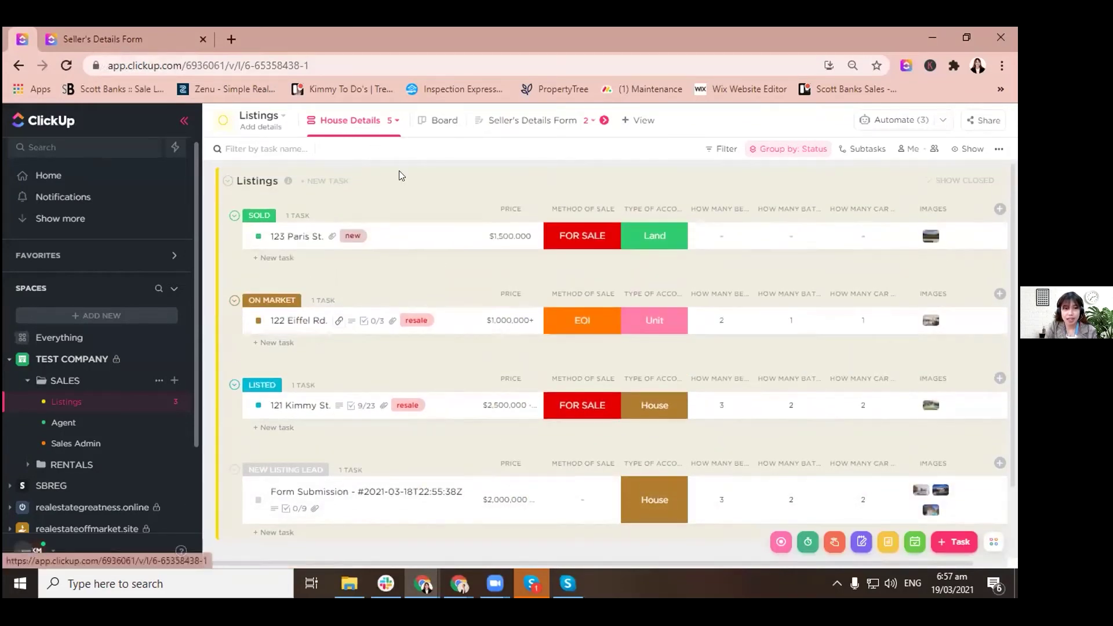
scroll(521, 505, "down", 2)
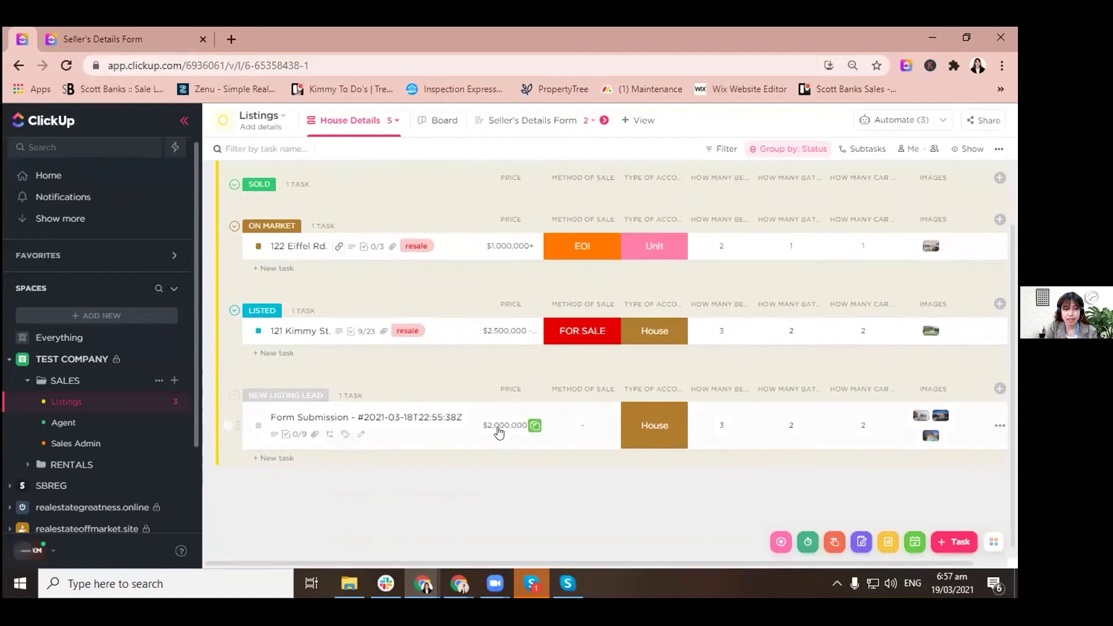
Set the Form Submission task's Method of Sale to FOR SALE and open the task.
left_click(581, 421)
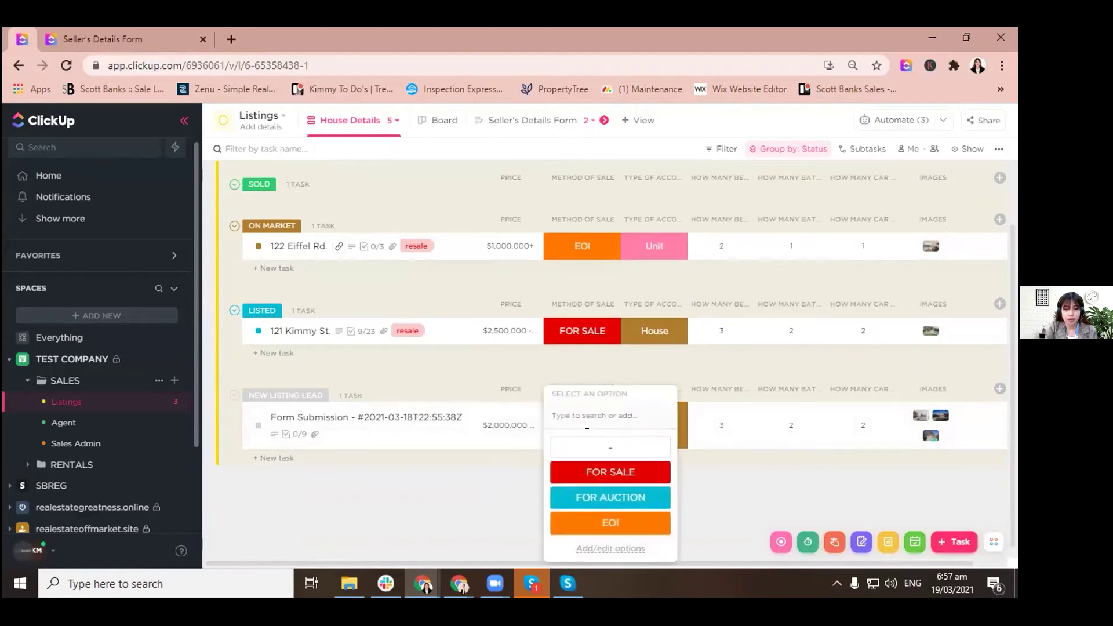
left_click(612, 468)
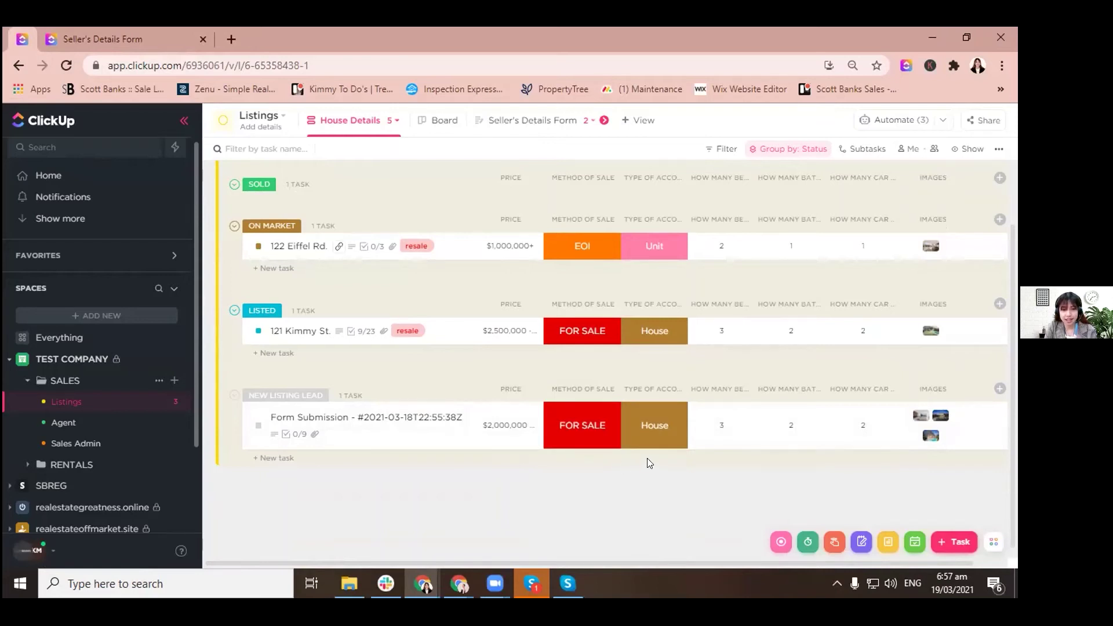
left_click(376, 419)
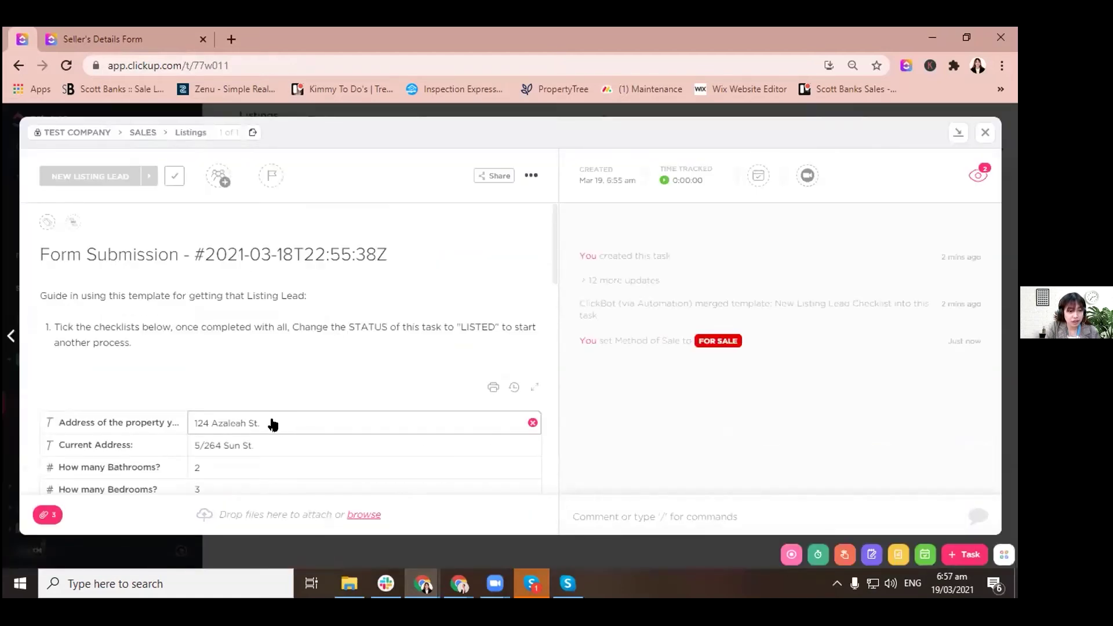
left_click(273, 424)
left_click_drag(223, 415, 191, 414)
key("ctrl+c")
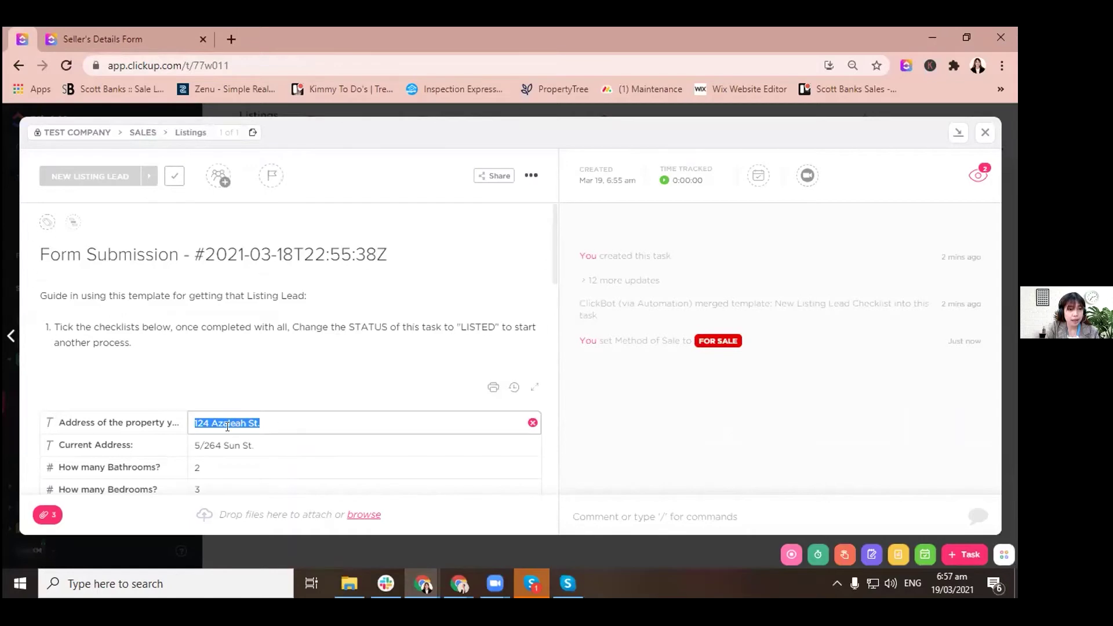
left_click_drag(389, 255, 38, 254)
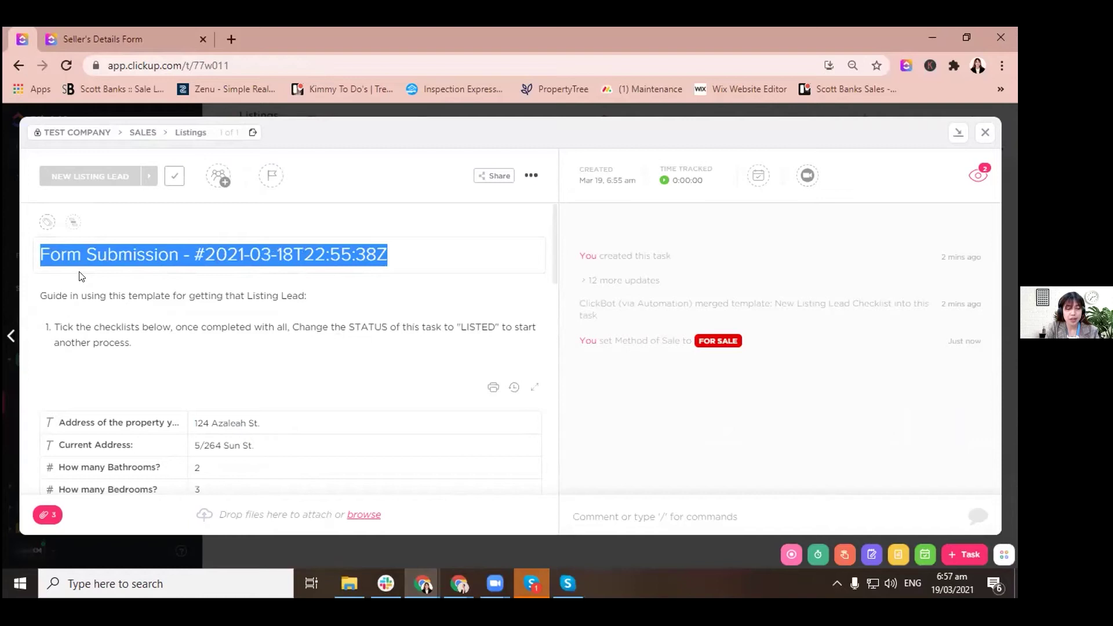
key("ctrl+v")
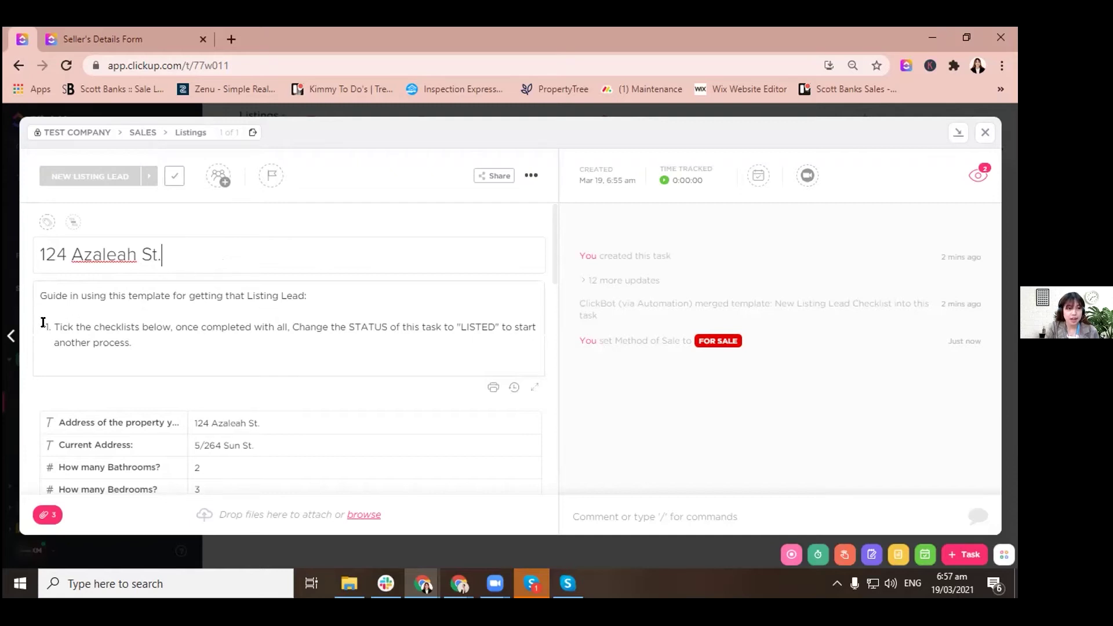
left_click_drag(54, 326, 156, 323)
left_click(309, 295)
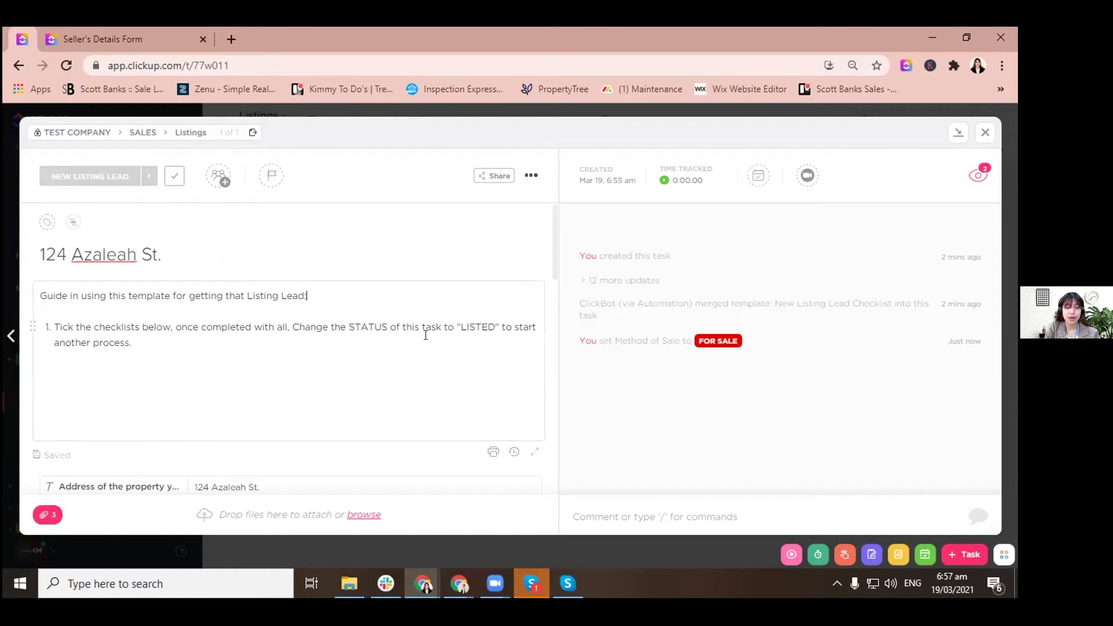
scroll(425, 335, "down", 5)
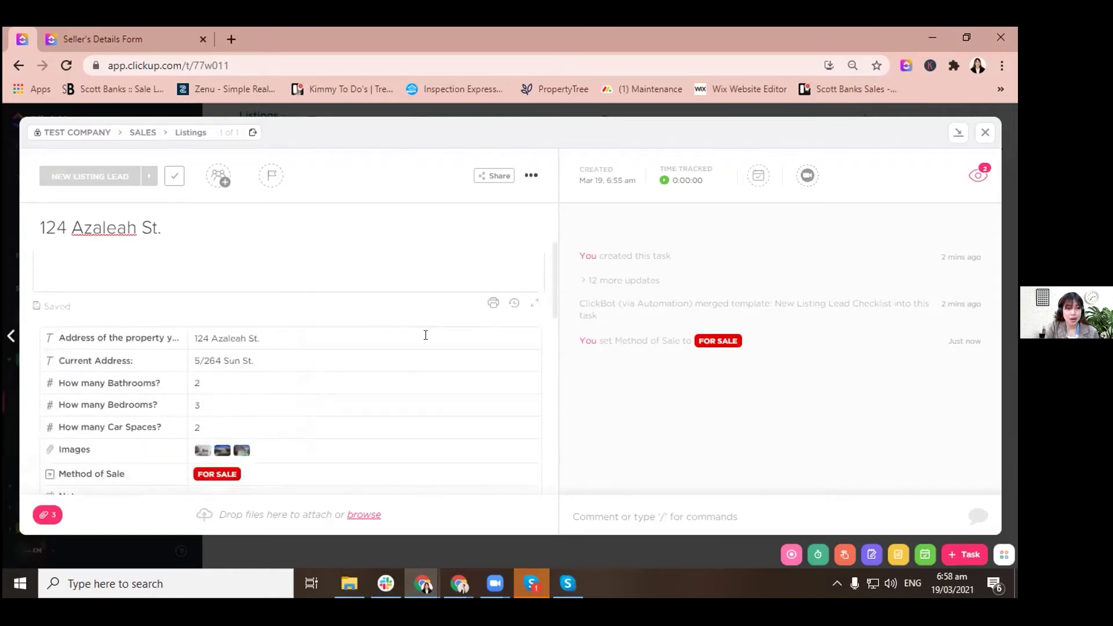
Scroll the task details to the nine-item New Listing Lead Checklist, from Contact Made to DocuSign.
scroll(360, 317, "down", 1)
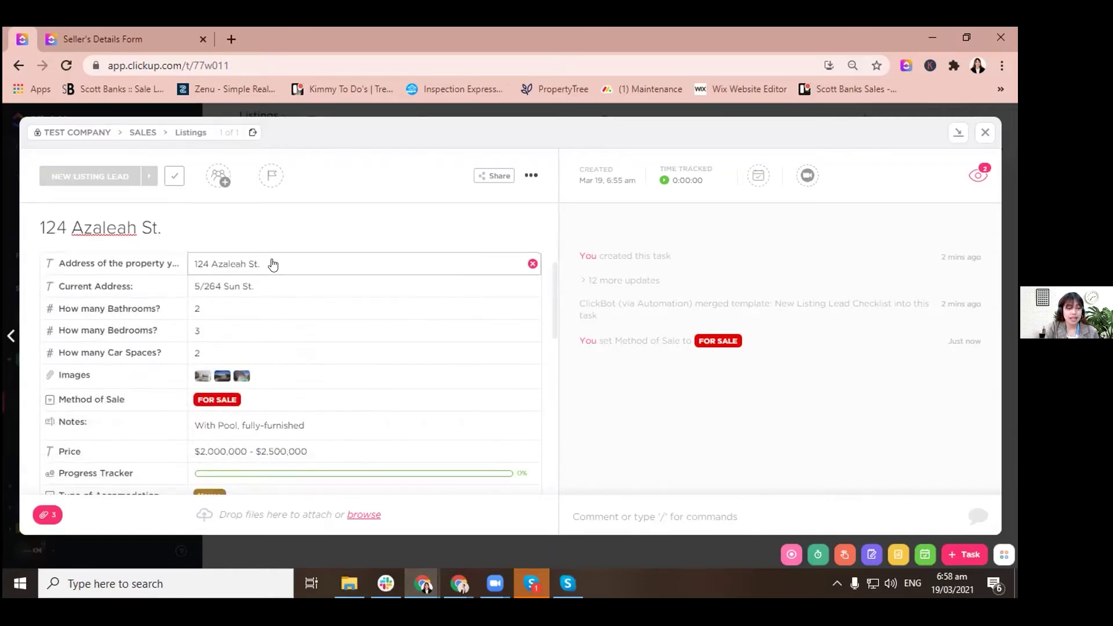
scroll(272, 267, "down", 2)
scroll(281, 355, "down", 2)
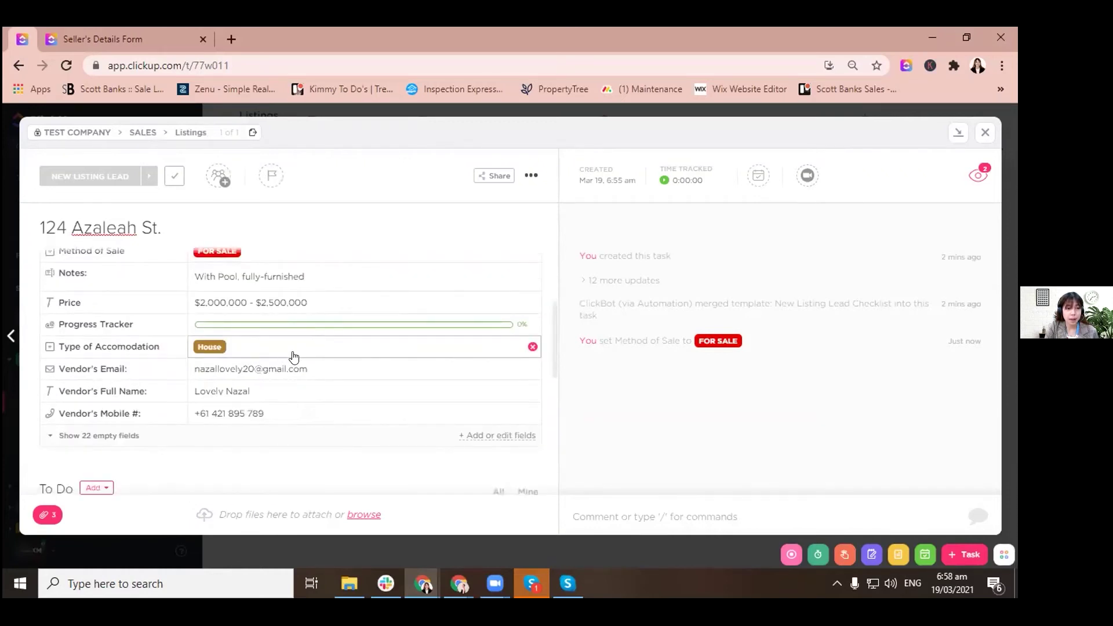
scroll(299, 371, "up", 2)
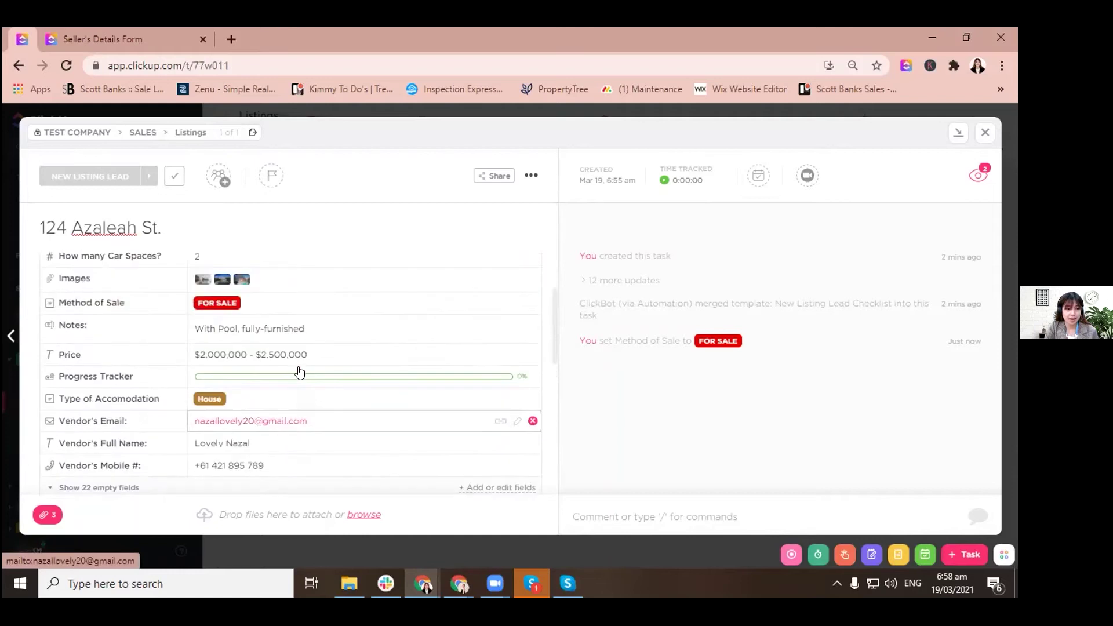
scroll(299, 371, "up", 3)
scroll(299, 371, "down", 5)
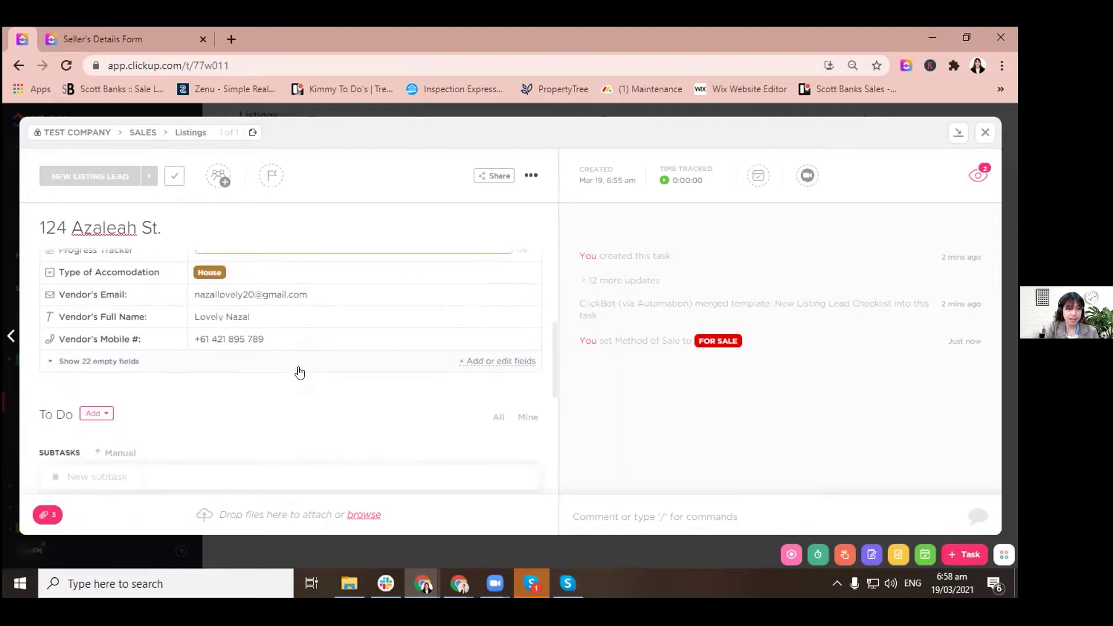
scroll(301, 377, "down", 2)
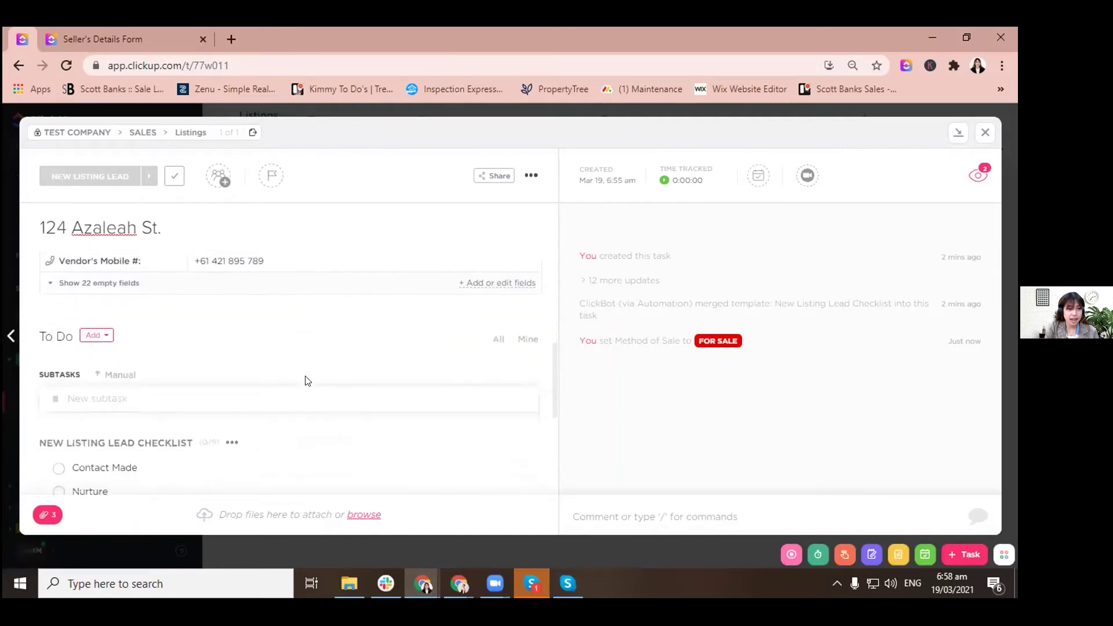
scroll(308, 381, "down", 3)
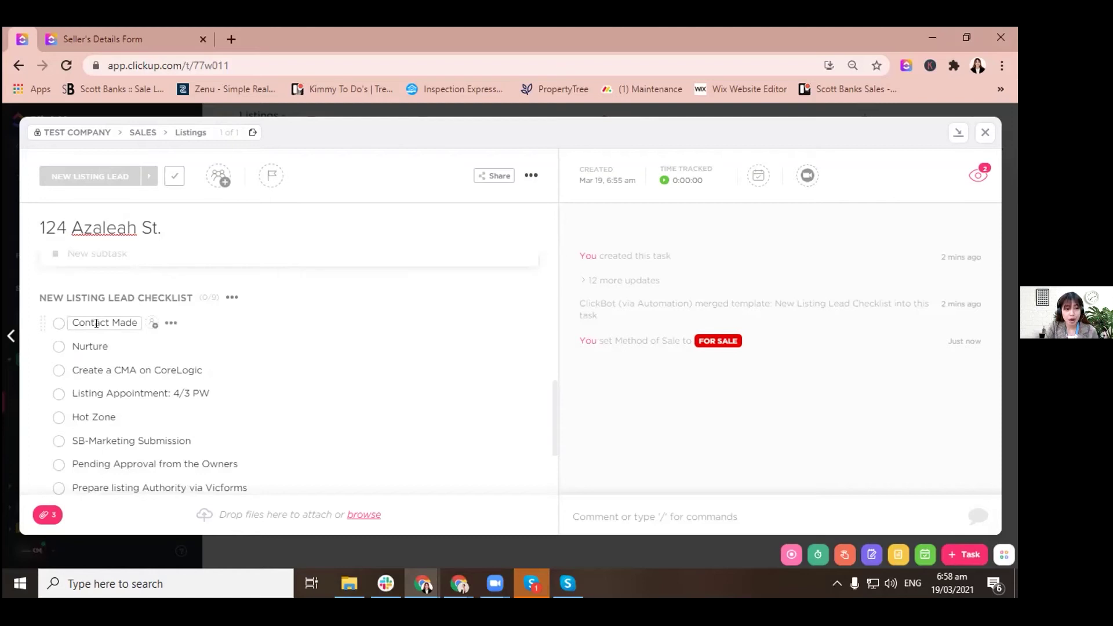
scroll(96, 323, "down", 3)
scroll(99, 327, "up", 2)
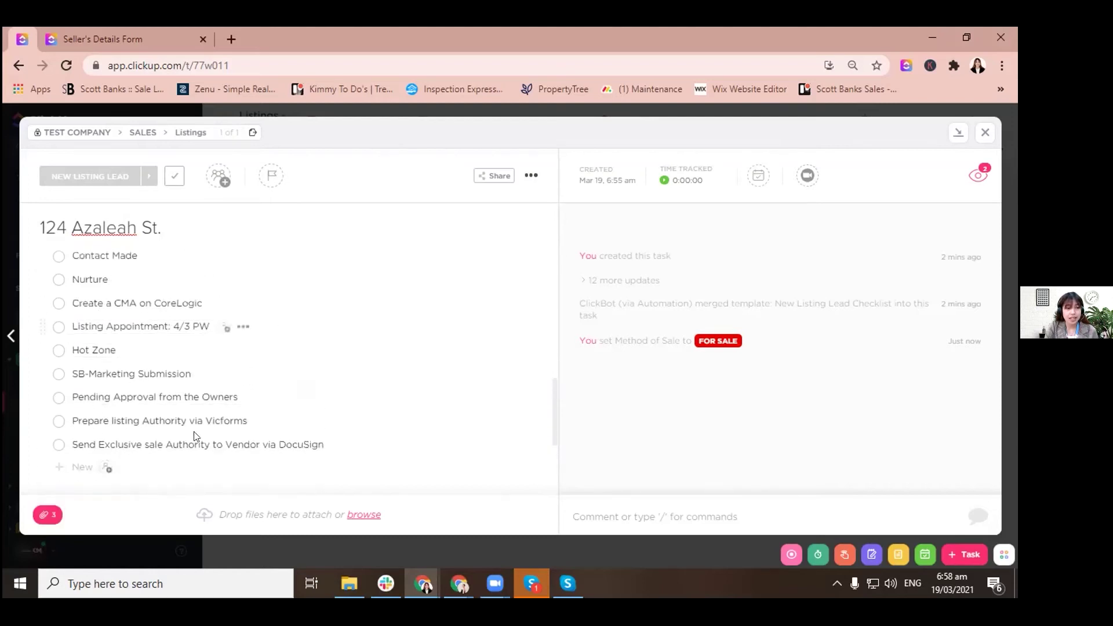
scroll(236, 451, "up", 2)
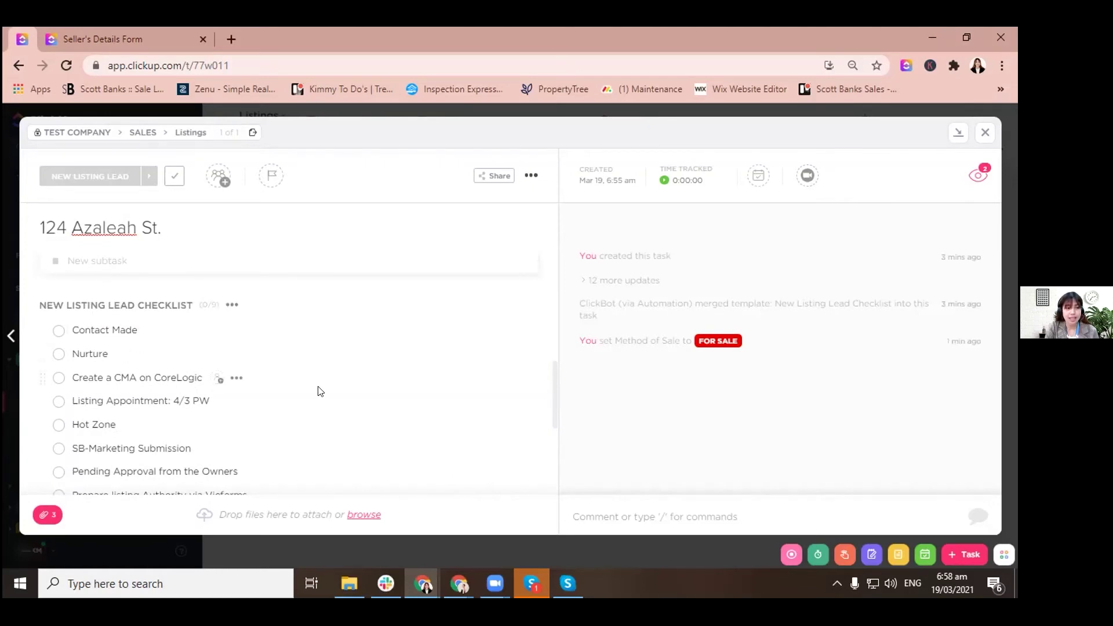
Tick every New Listing Lead checklist item, from Contact Made through the DocuSign authority.
left_click(58, 331)
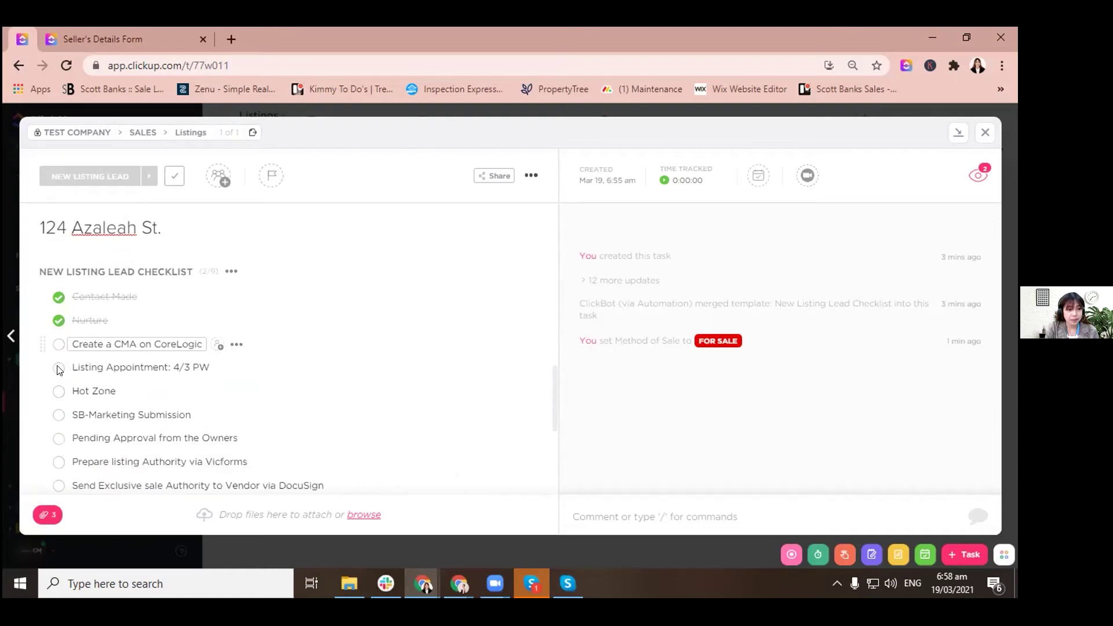
left_click(58, 369)
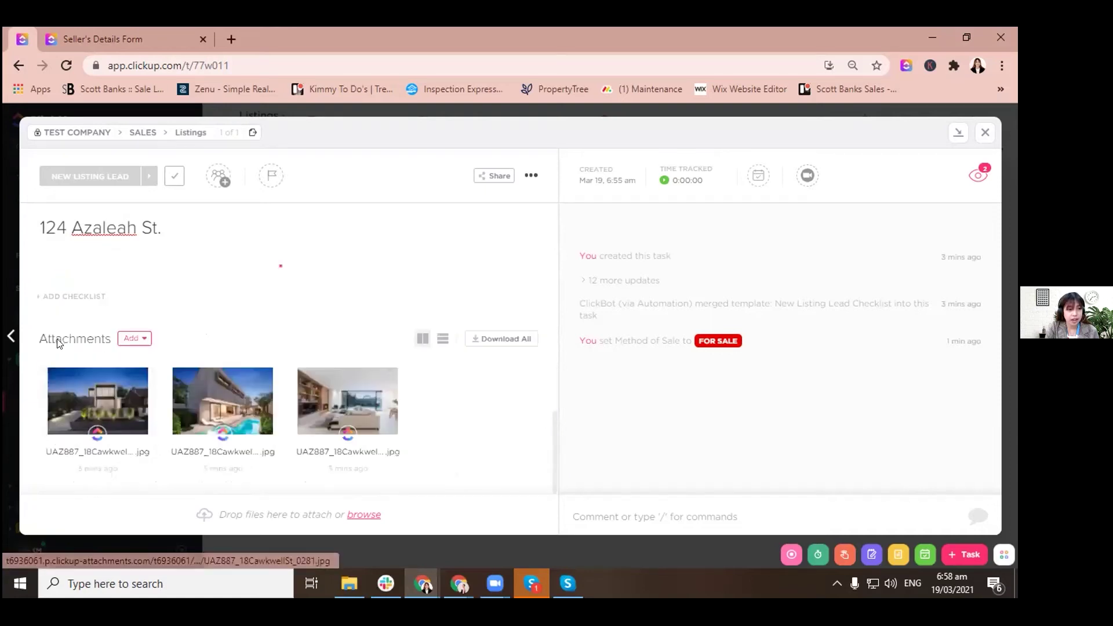
left_click(57, 332)
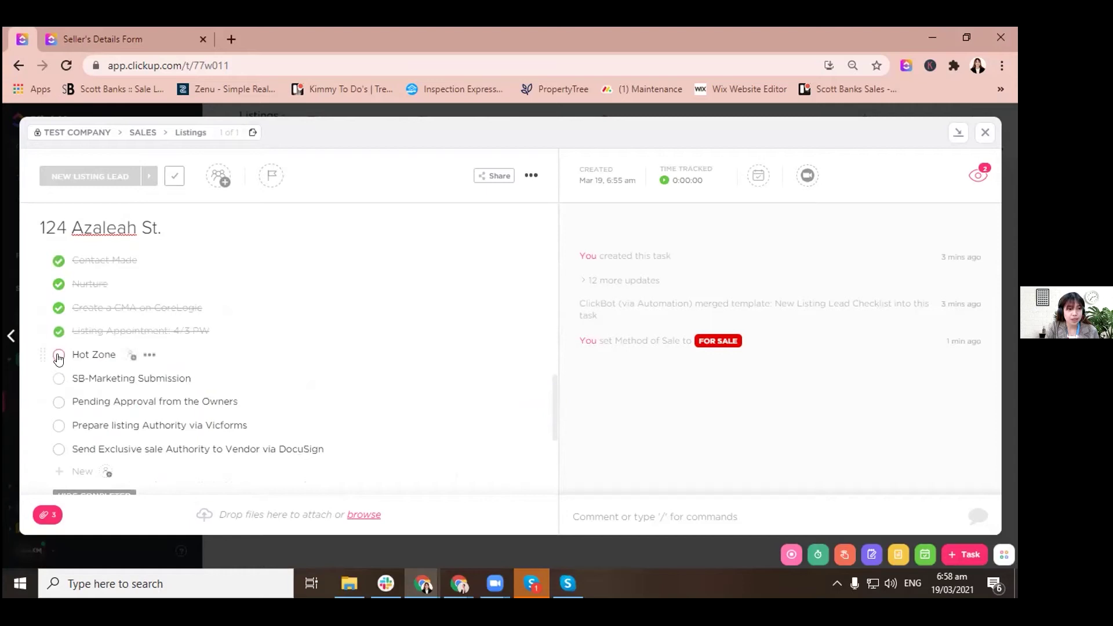
left_click(58, 356)
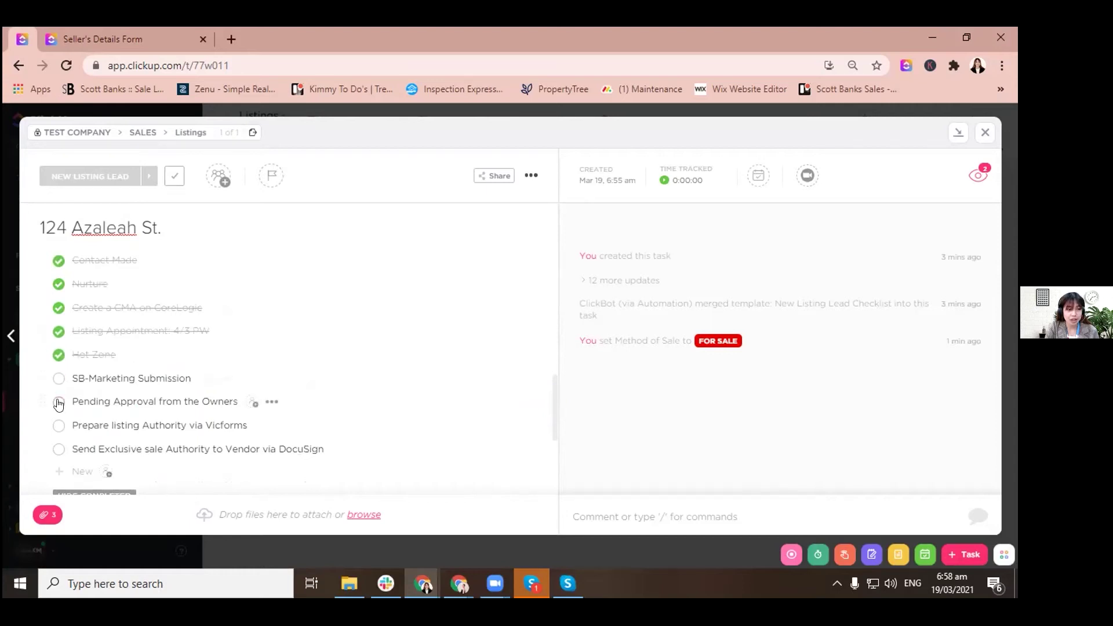
left_click(58, 403)
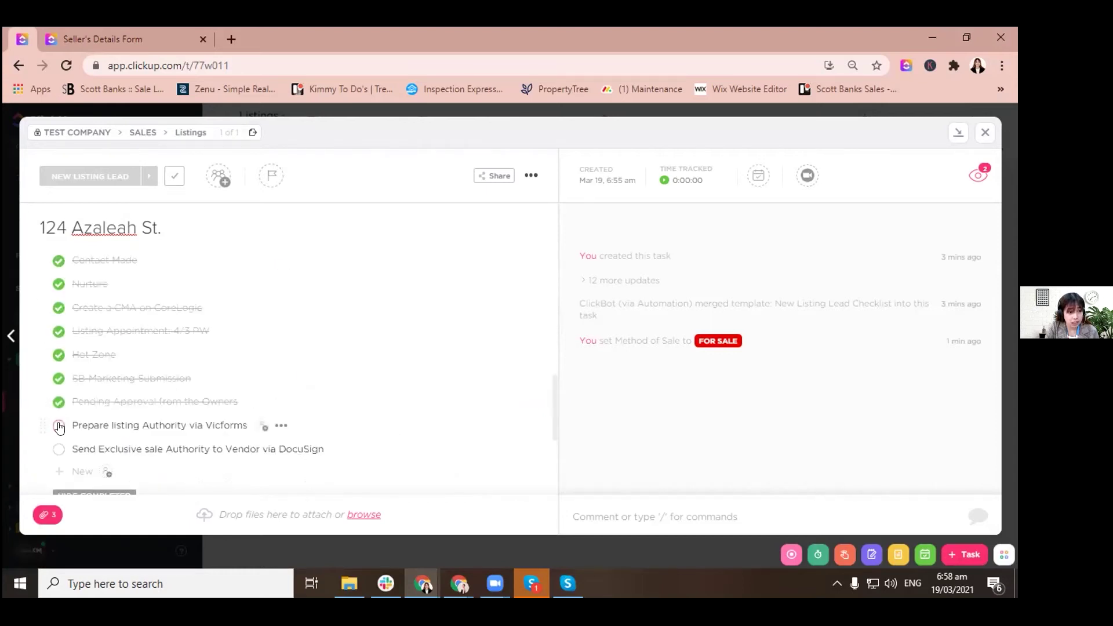
left_click(58, 427)
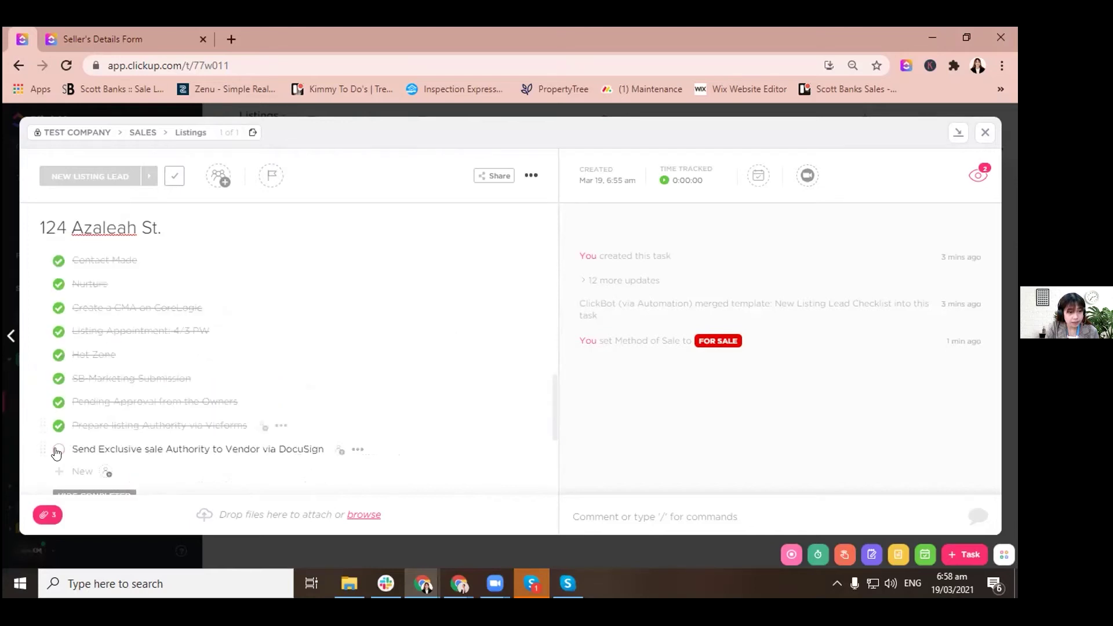
left_click(58, 451)
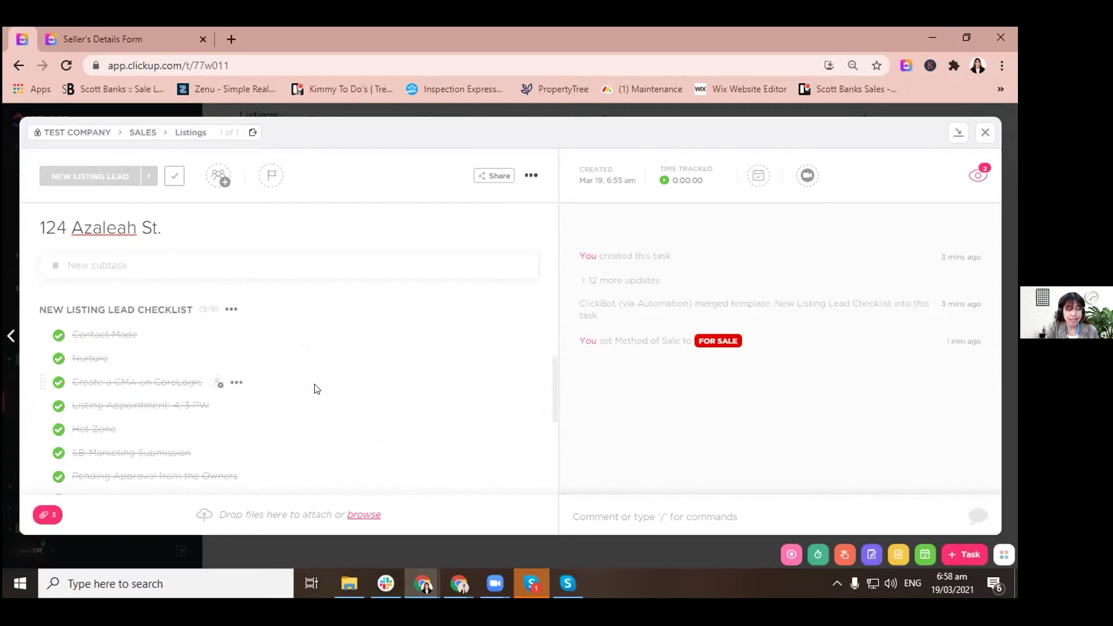
Scroll through the task to review the 100% Progress Tracker and custom fields.
scroll(344, 390, "down", 1)
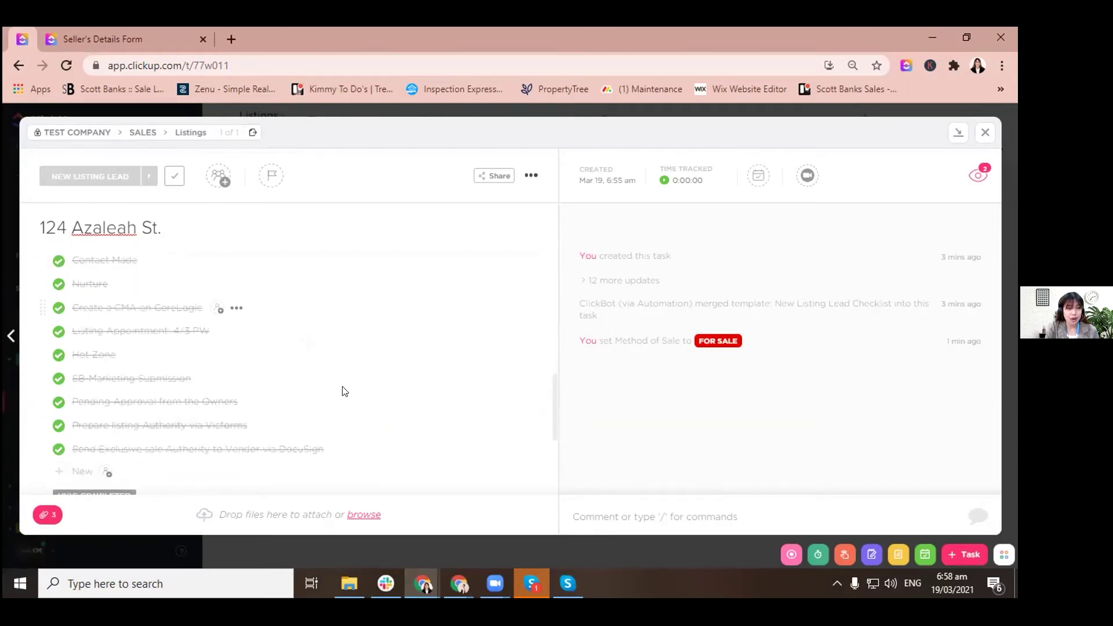
scroll(344, 392, "up", 1)
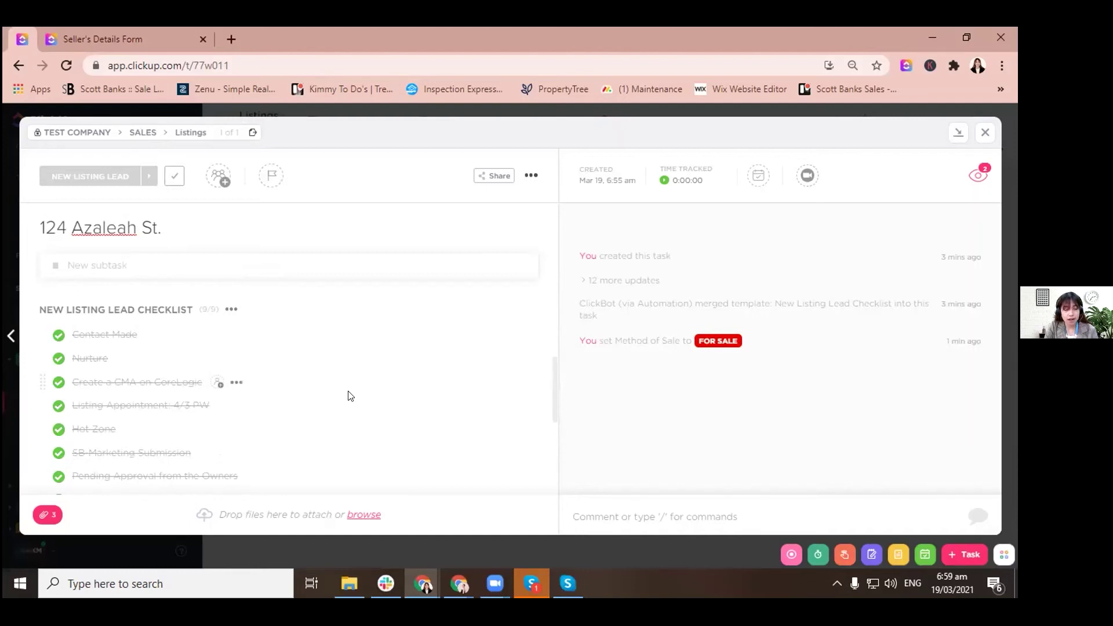
scroll(343, 392, "down", 2)
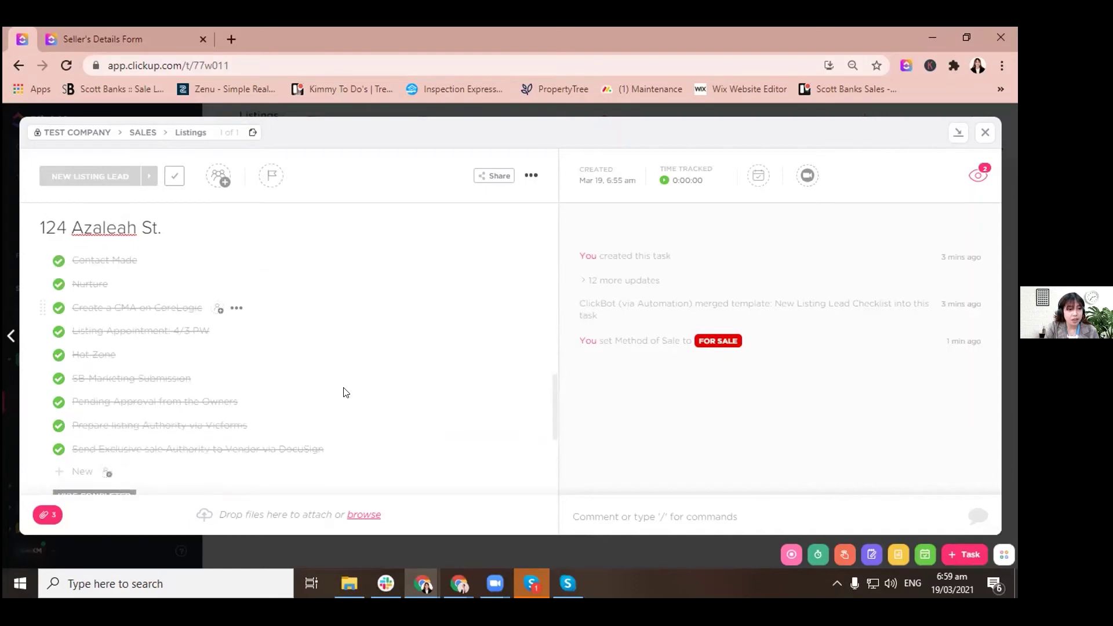
scroll(343, 392, "up", 2)
scroll(346, 392, "down", 1)
scroll(344, 389, "down", 3)
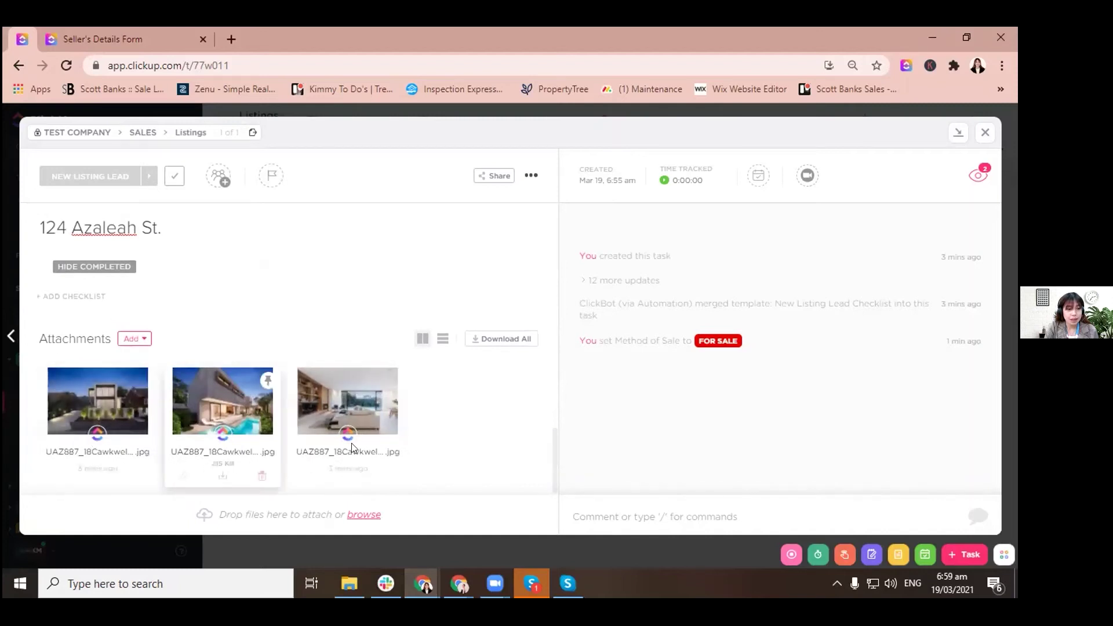
scroll(480, 390, "up", 8)
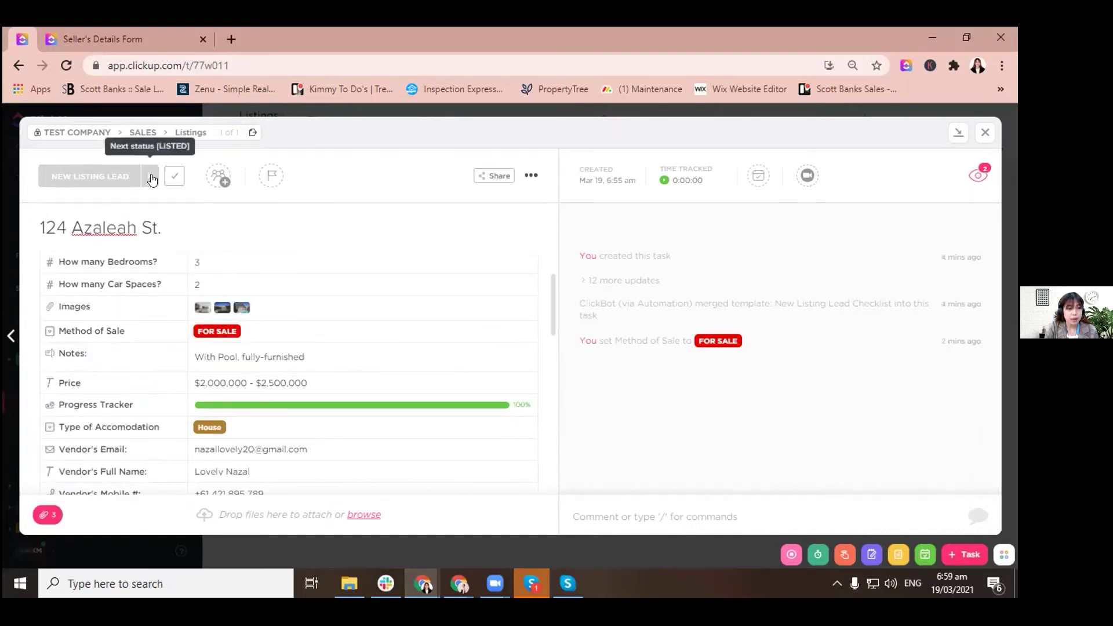
left_click(985, 133)
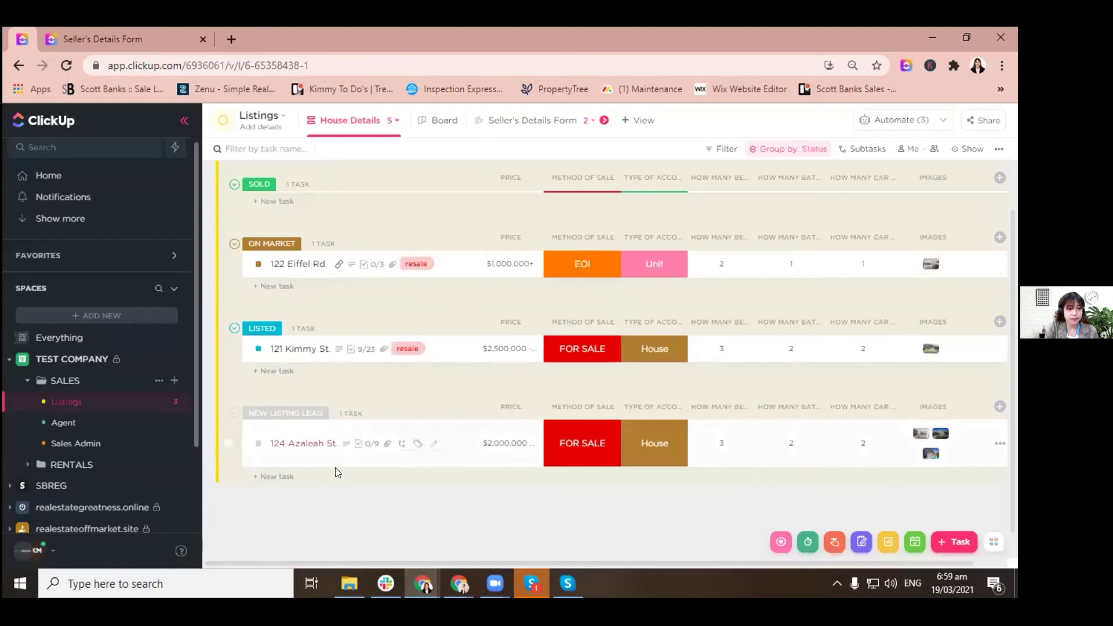
left_click(257, 445)
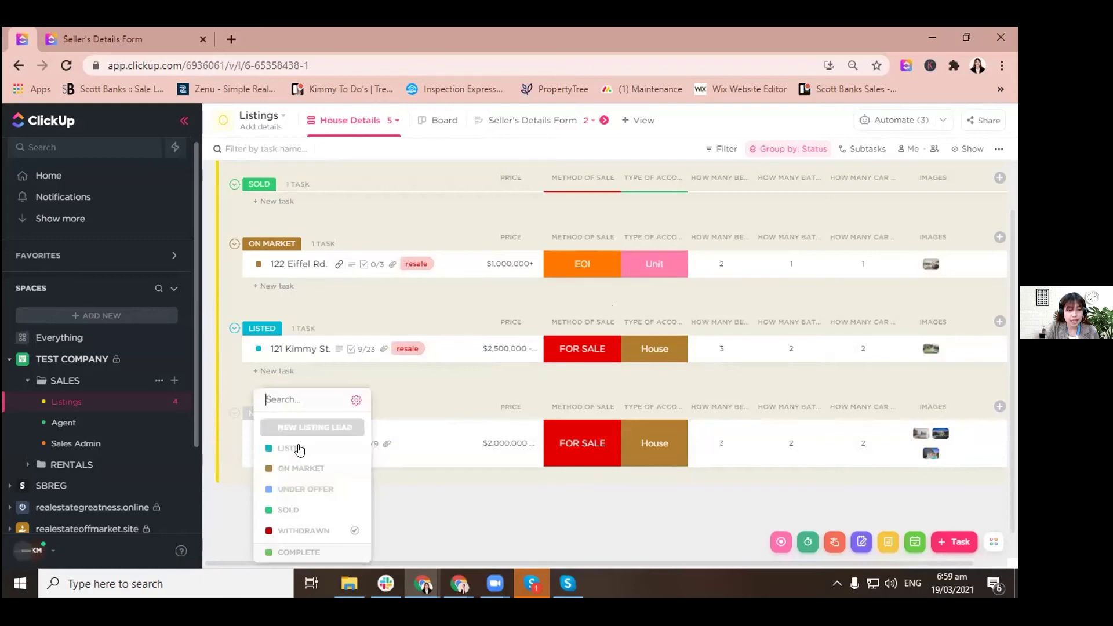
left_click(299, 451)
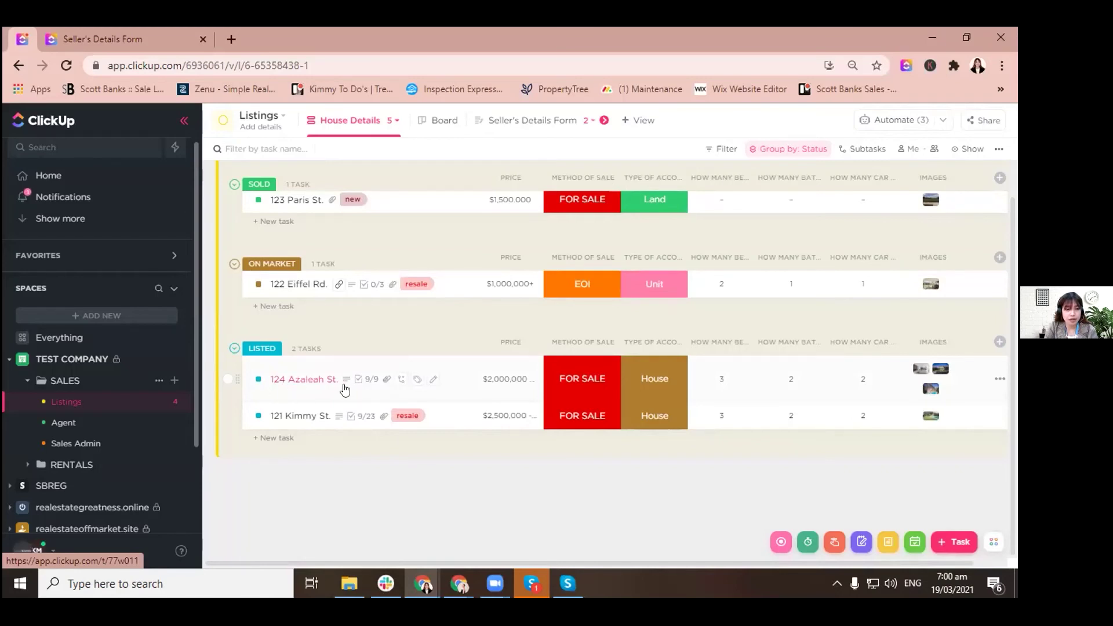
left_click(393, 121)
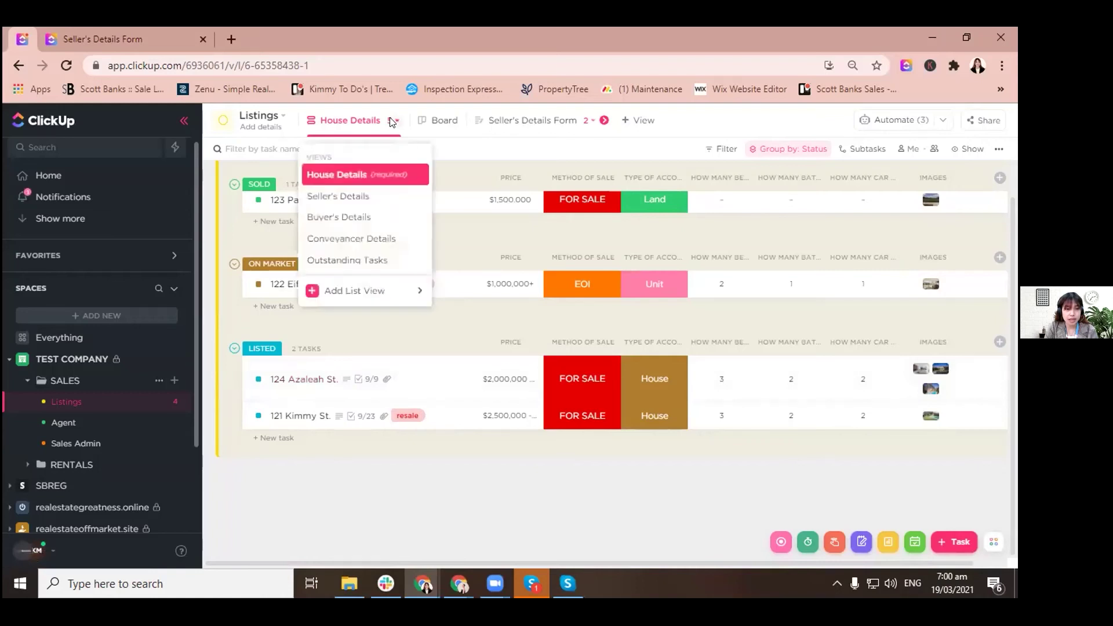
left_click(358, 195)
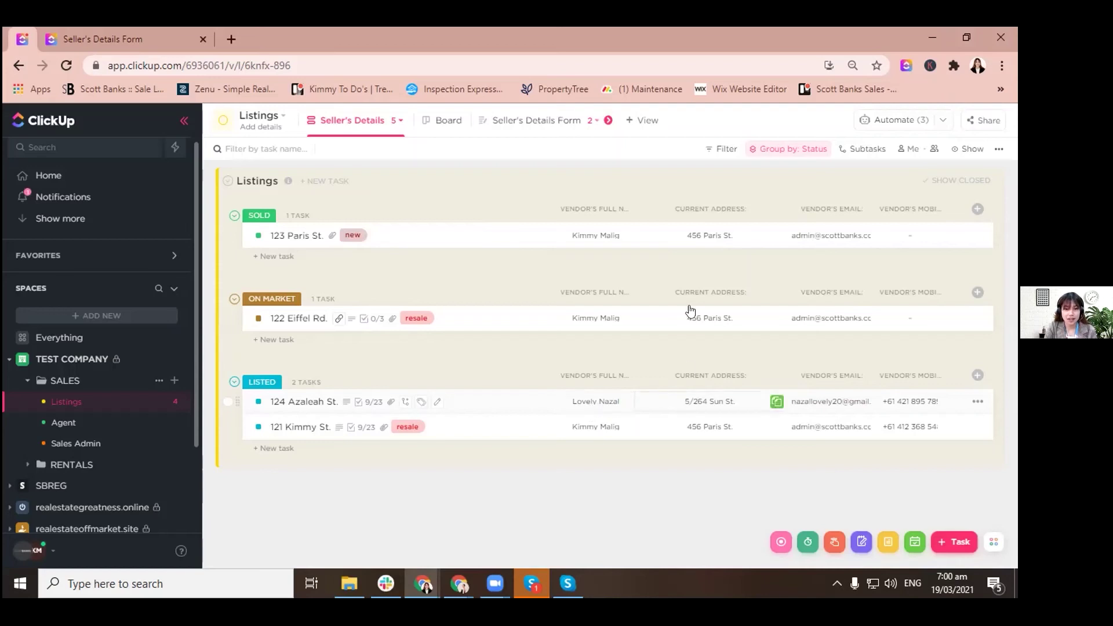
left_click(391, 131)
left_click(344, 177)
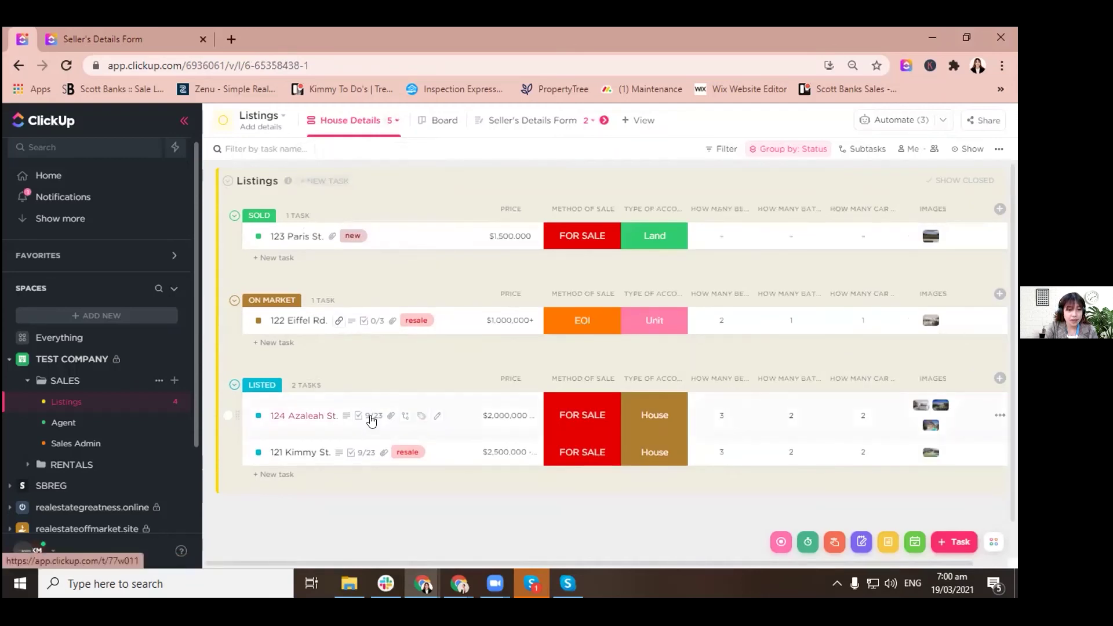
left_click(297, 417)
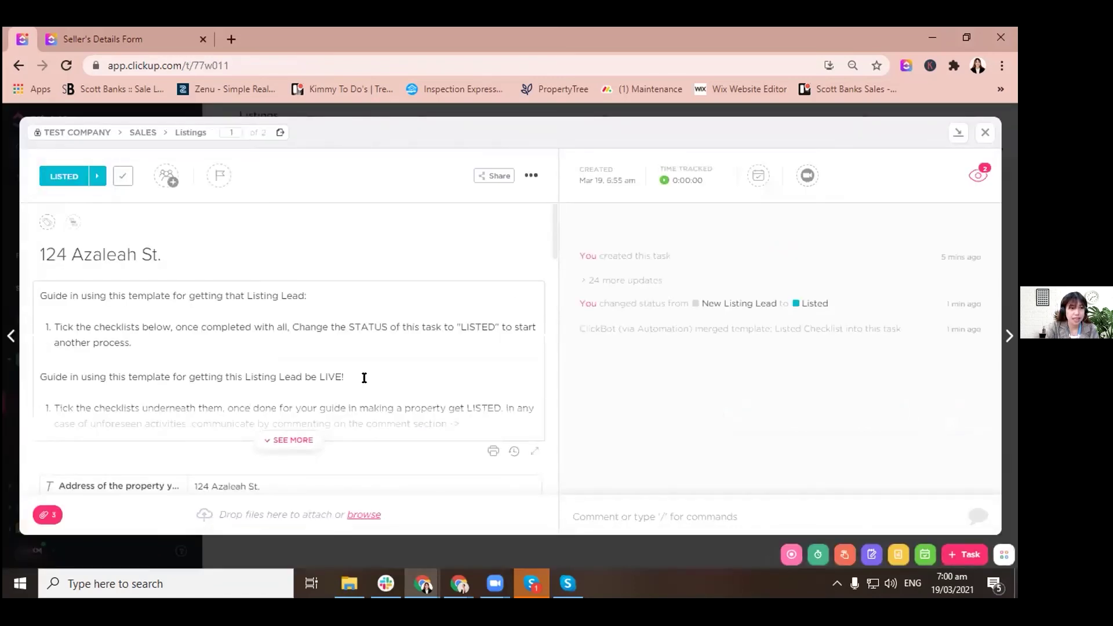
Expand the full Listed Checklist guide in the task description.
scroll(354, 359, "down", 3)
scroll(316, 367, "up", 1)
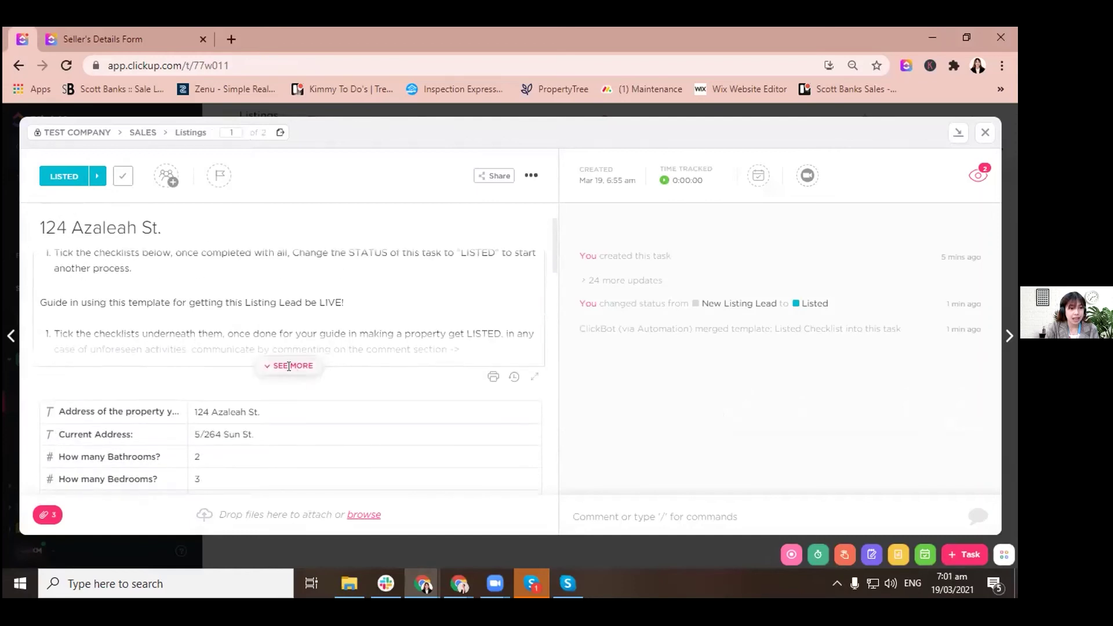
left_click(289, 366)
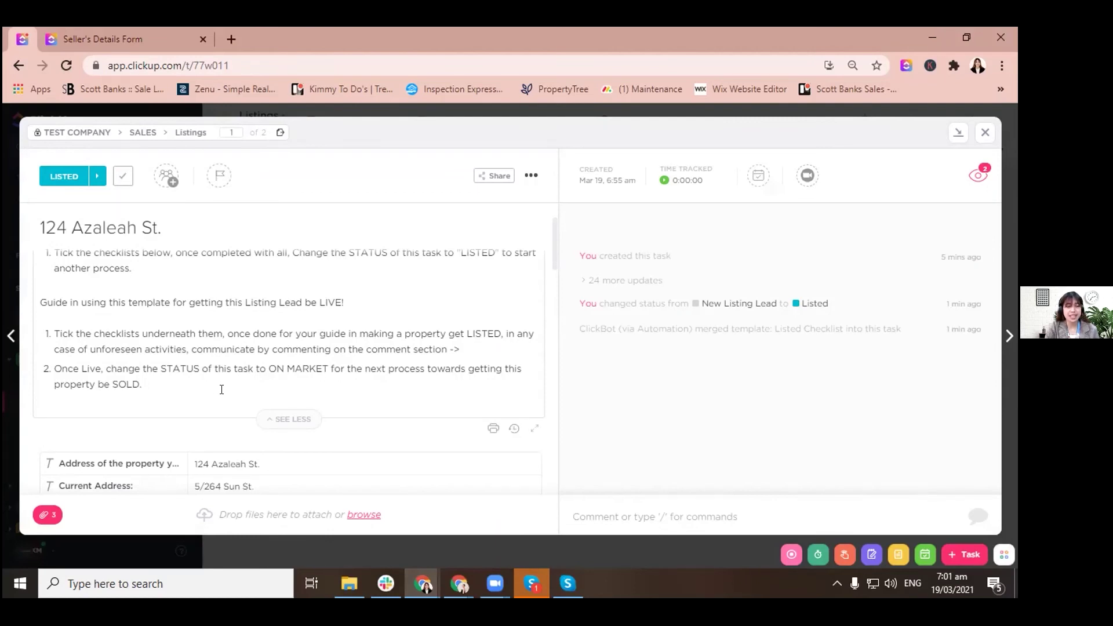
Hide the completed New Listing Lead items and close the task back to the Listings list.
scroll(278, 388, "down", 8)
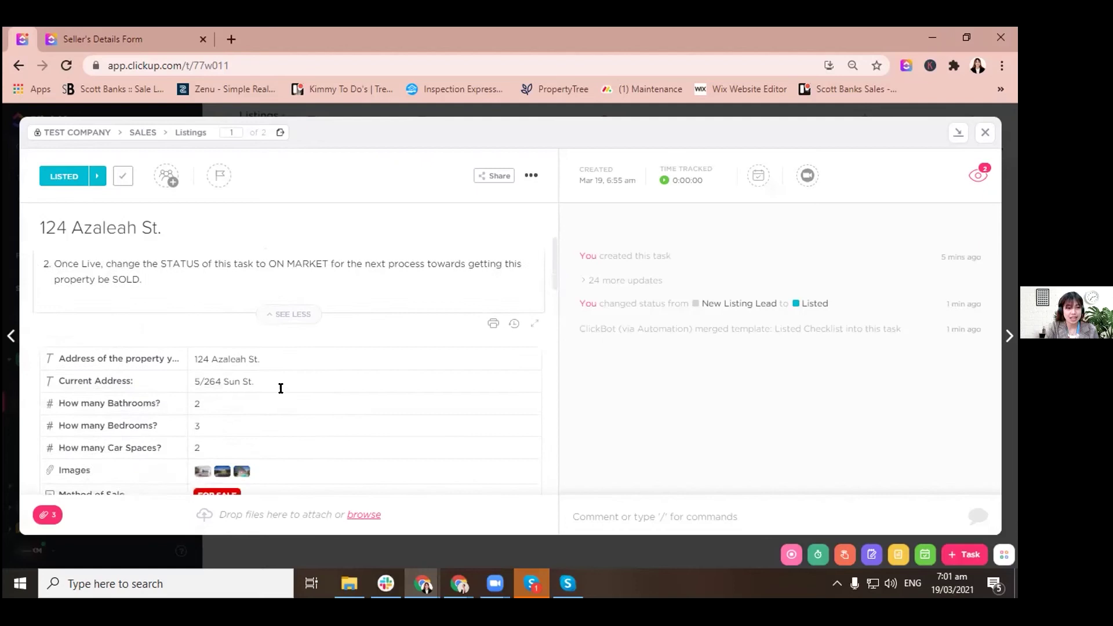
scroll(324, 391, "down", 3)
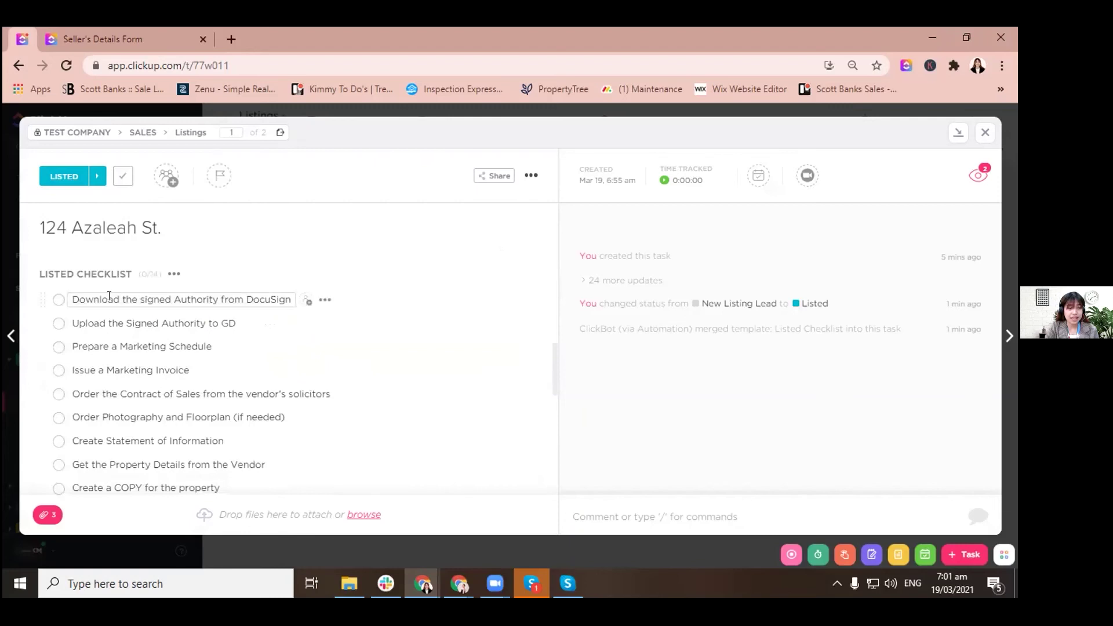
scroll(110, 299, "down", 6)
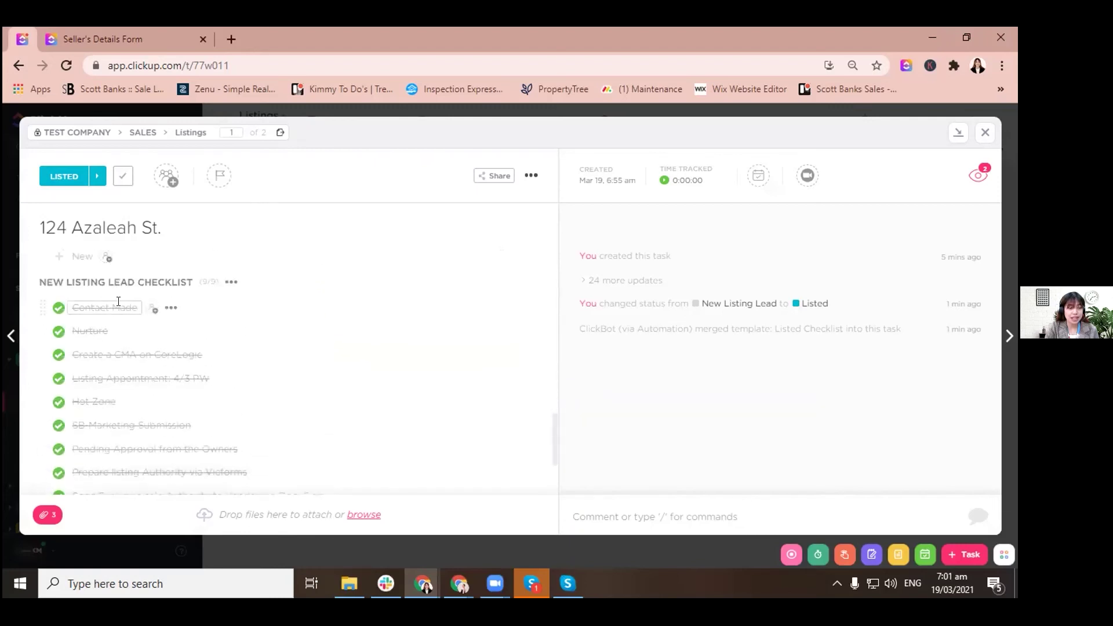
scroll(145, 336, "down", 3)
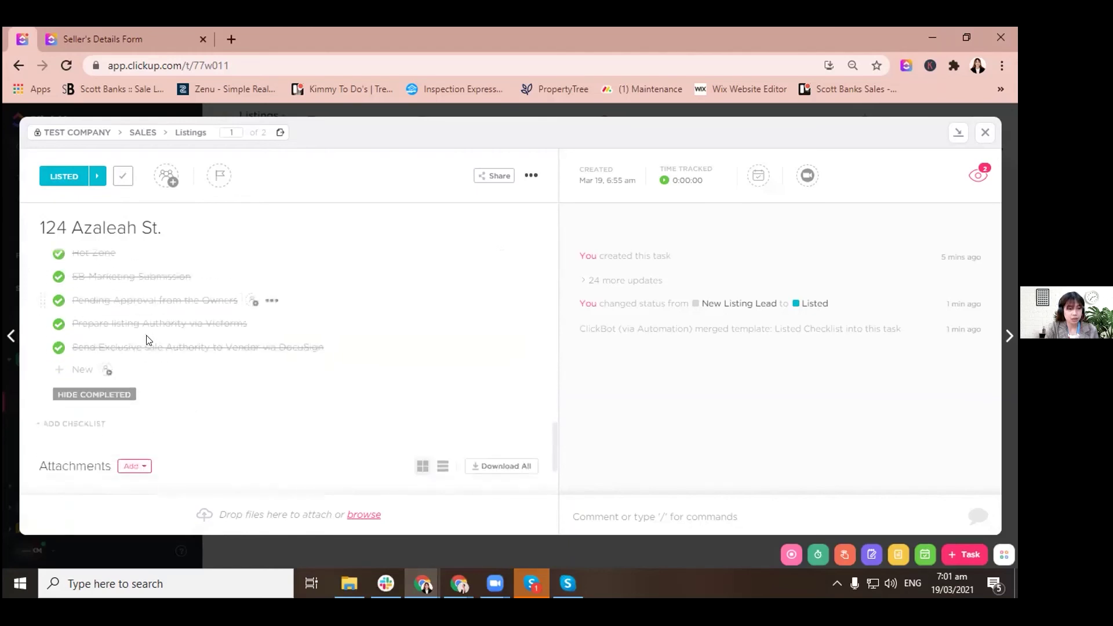
left_click(106, 396)
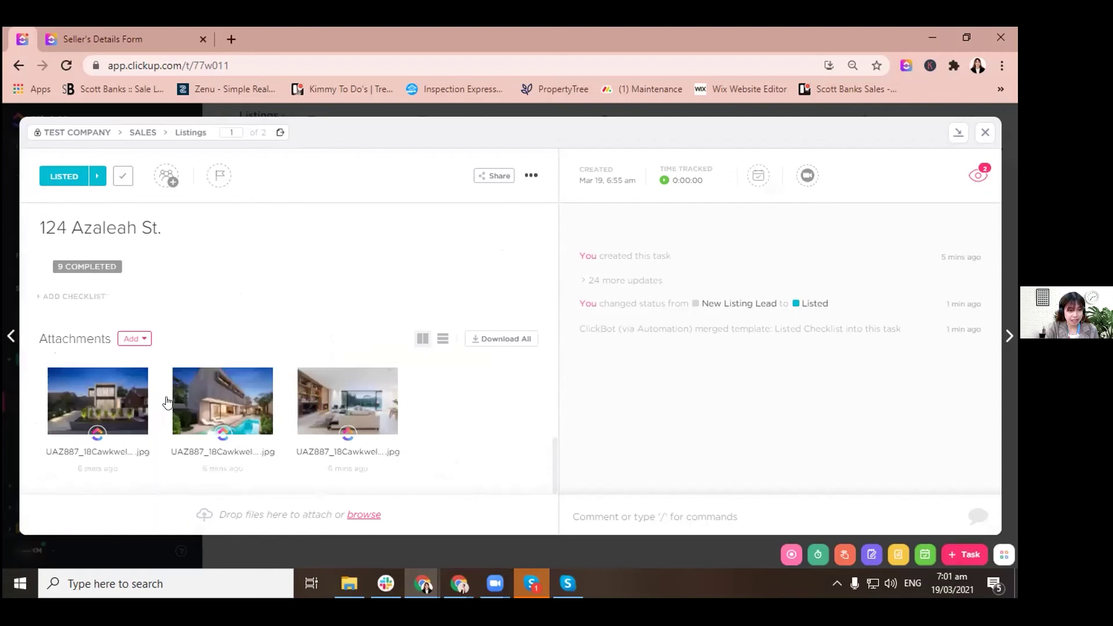
scroll(187, 396, "up", 3)
scroll(187, 396, "up", 2)
scroll(187, 396, "up", 2)
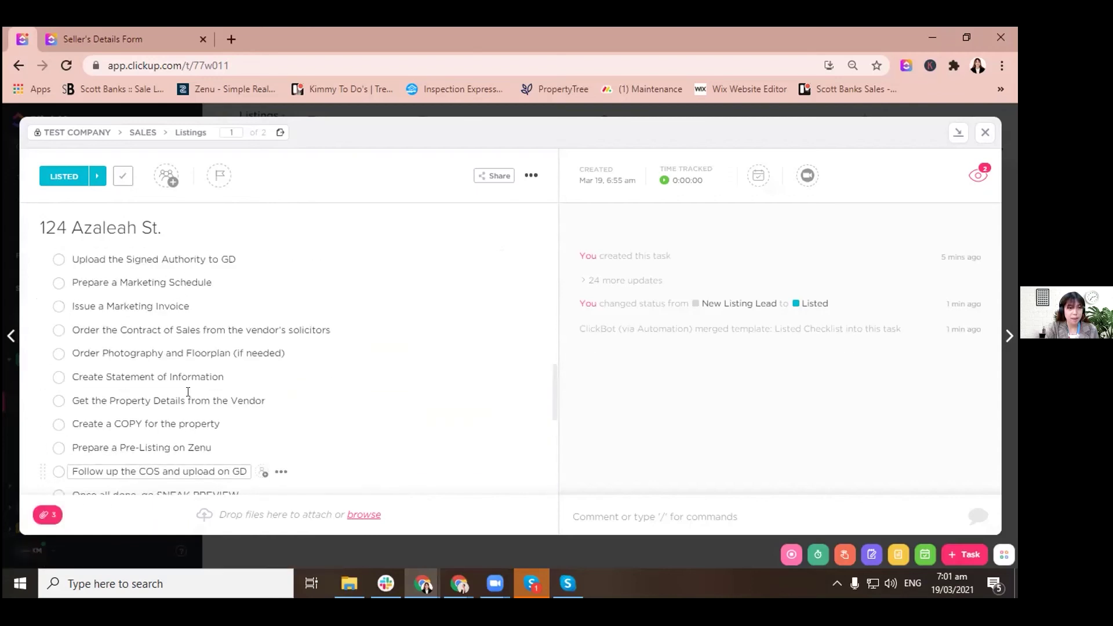
scroll(187, 396, "up", 1)
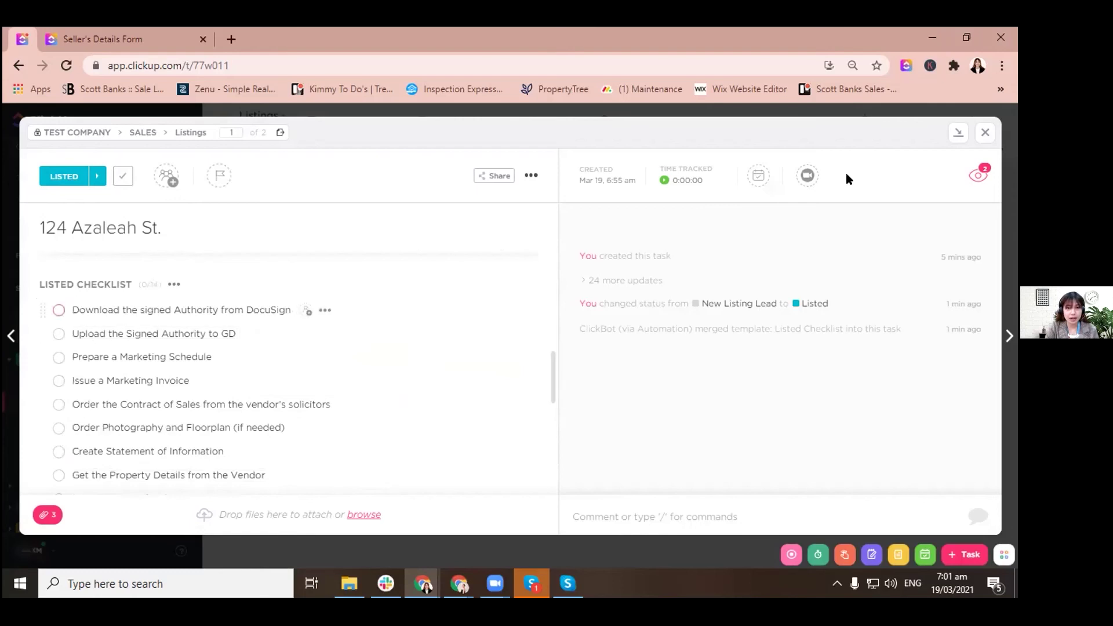
left_click(986, 133)
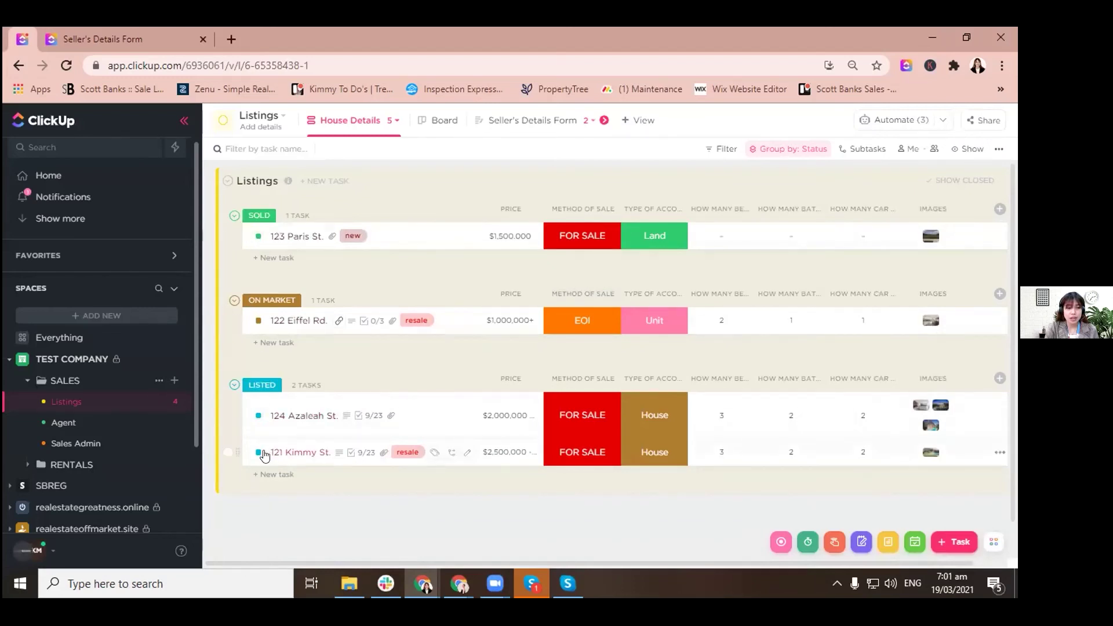
Dismiss the open status and views dropdowns and switch to the Seller's Details Form view.
left_click(259, 452)
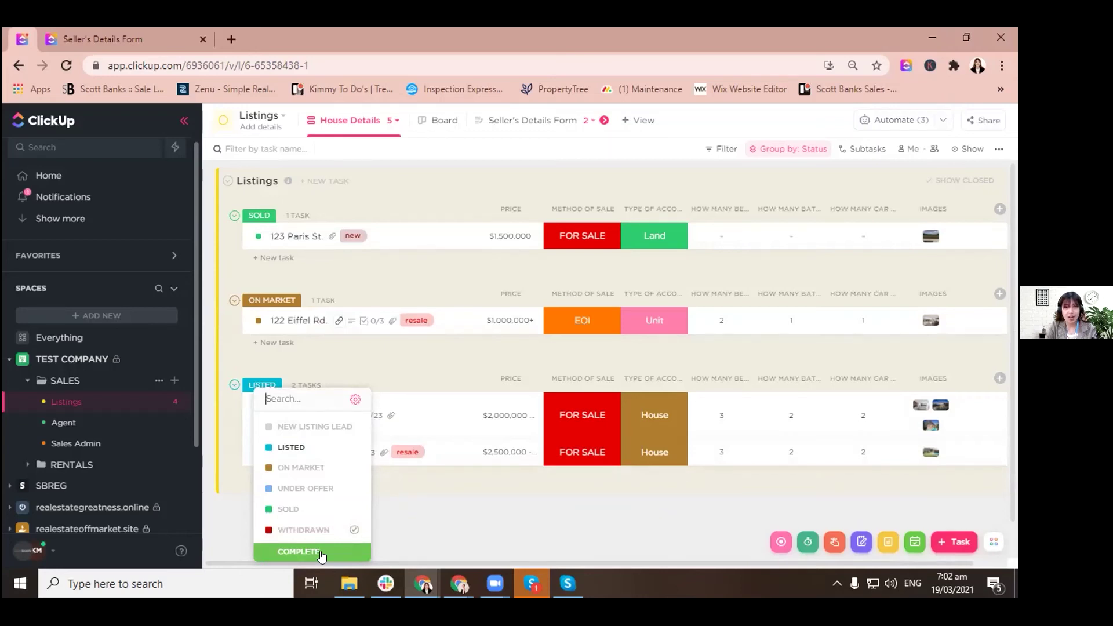
left_click(423, 521)
left_click(397, 121)
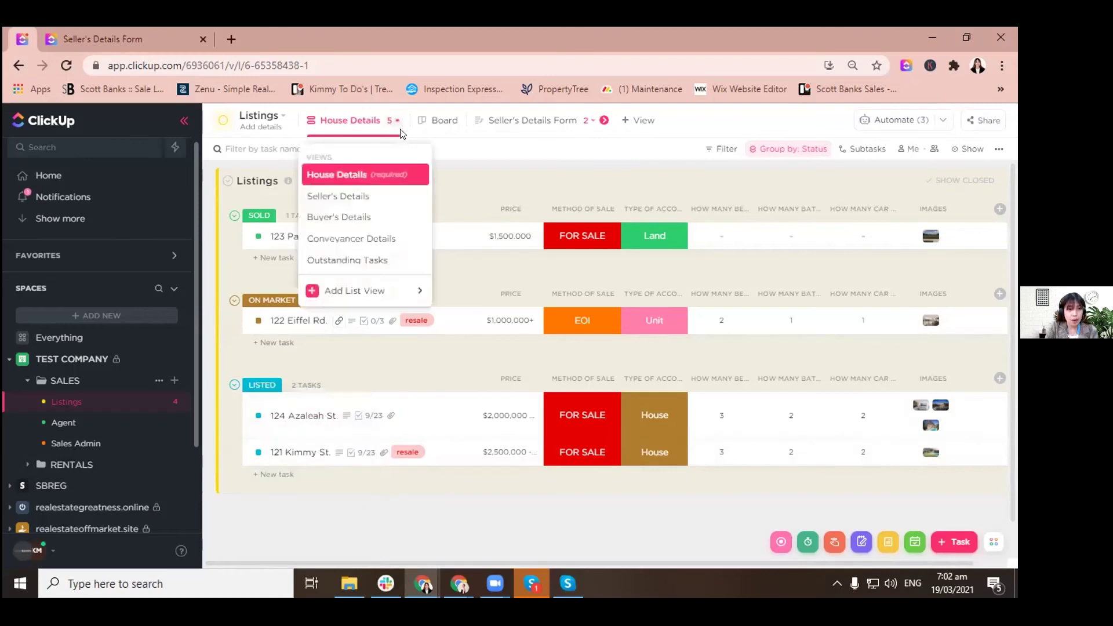
left_click(458, 179)
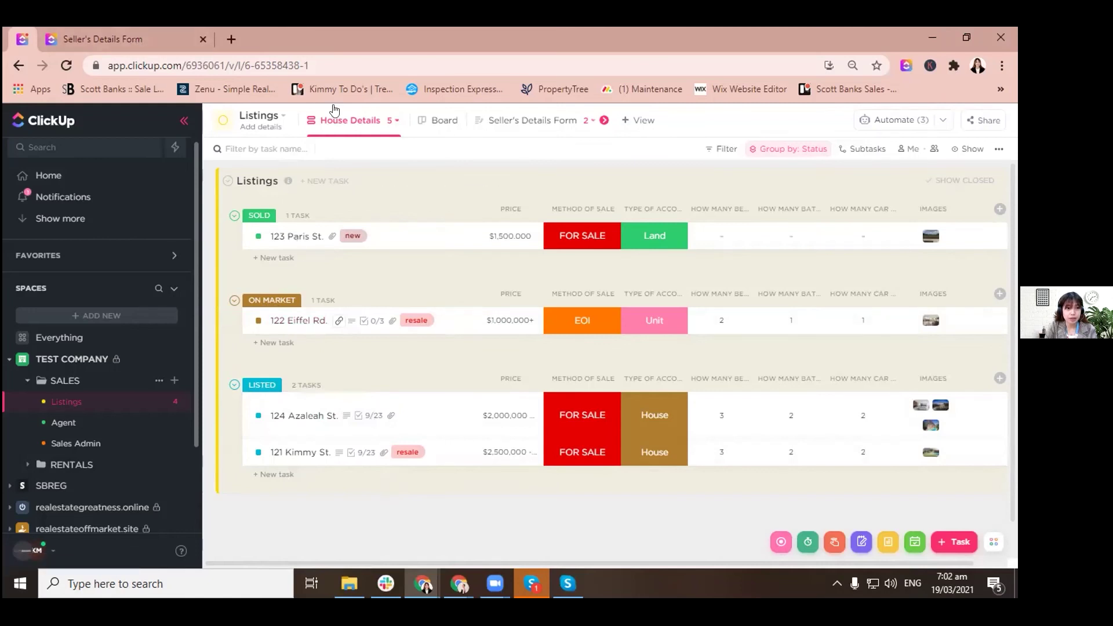
left_click(557, 121)
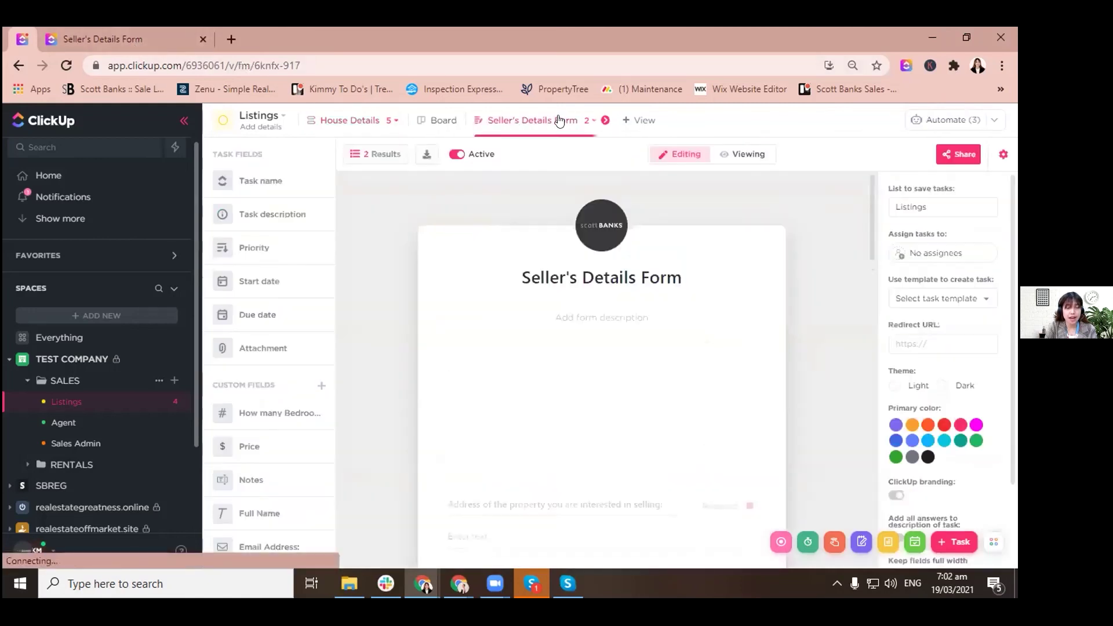
Switch to the Purchaser's Details Form and scroll through it in Viewing mode.
left_click(562, 121)
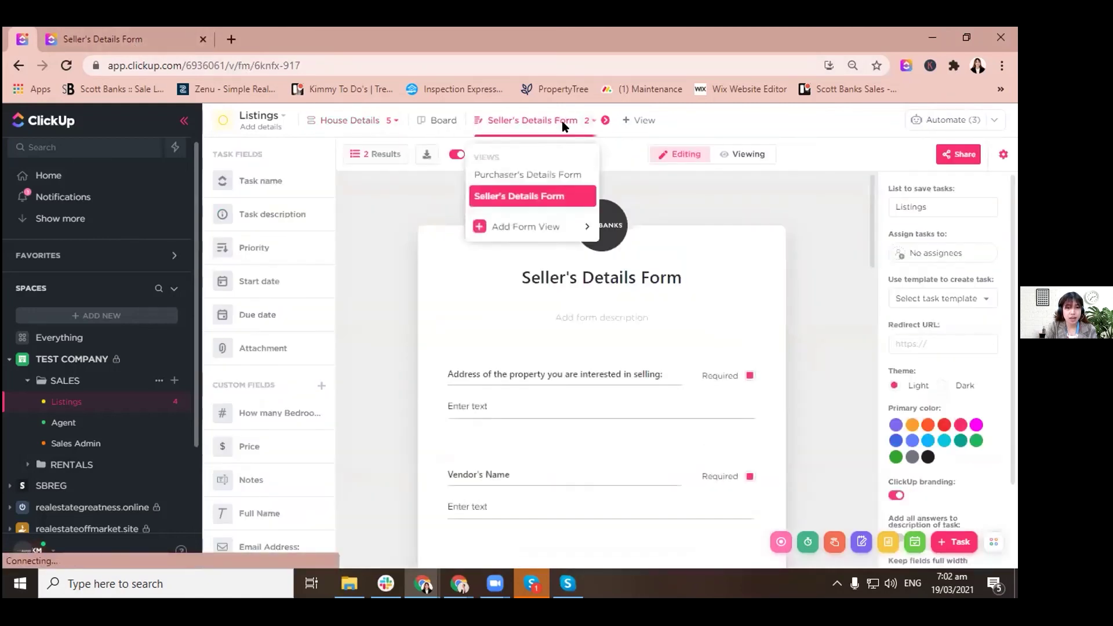
left_click(528, 175)
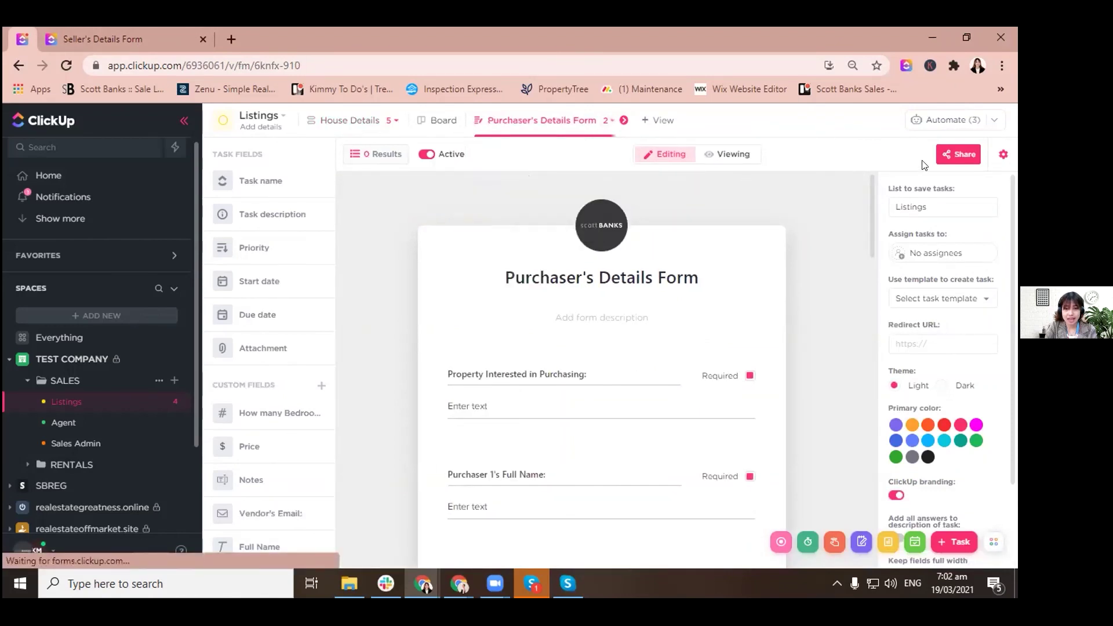
left_click(957, 154)
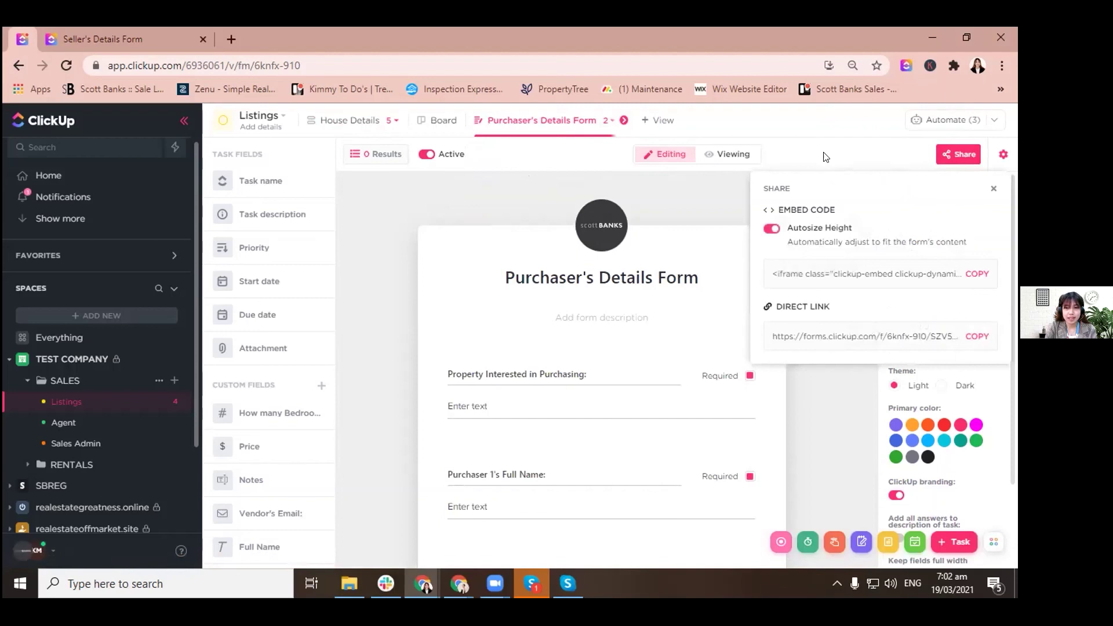
left_click(733, 154)
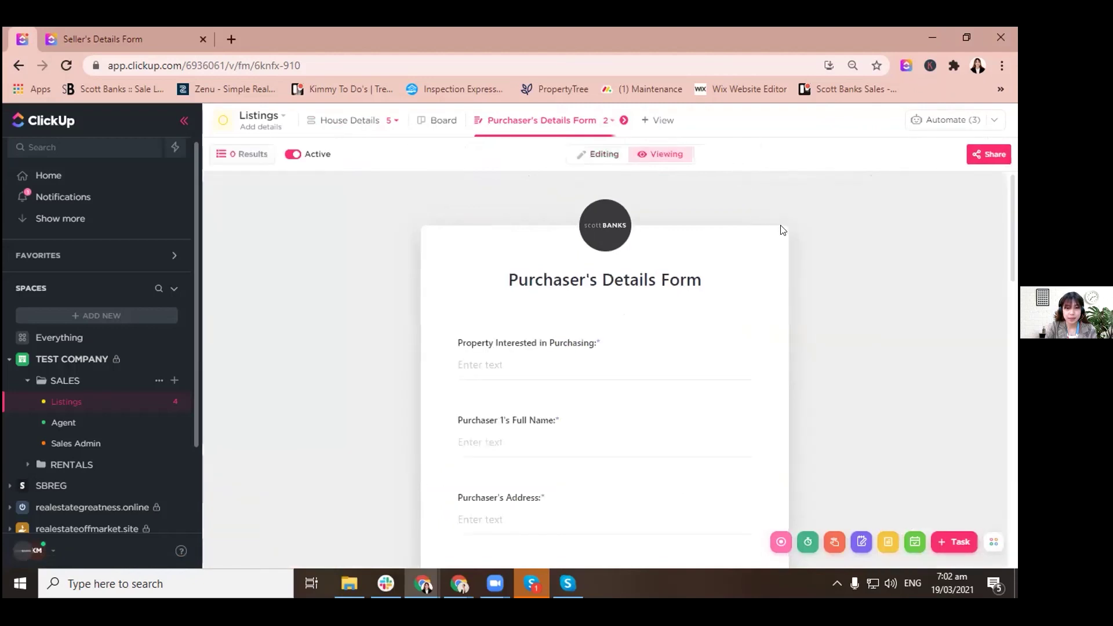
scroll(783, 230, "down", 2)
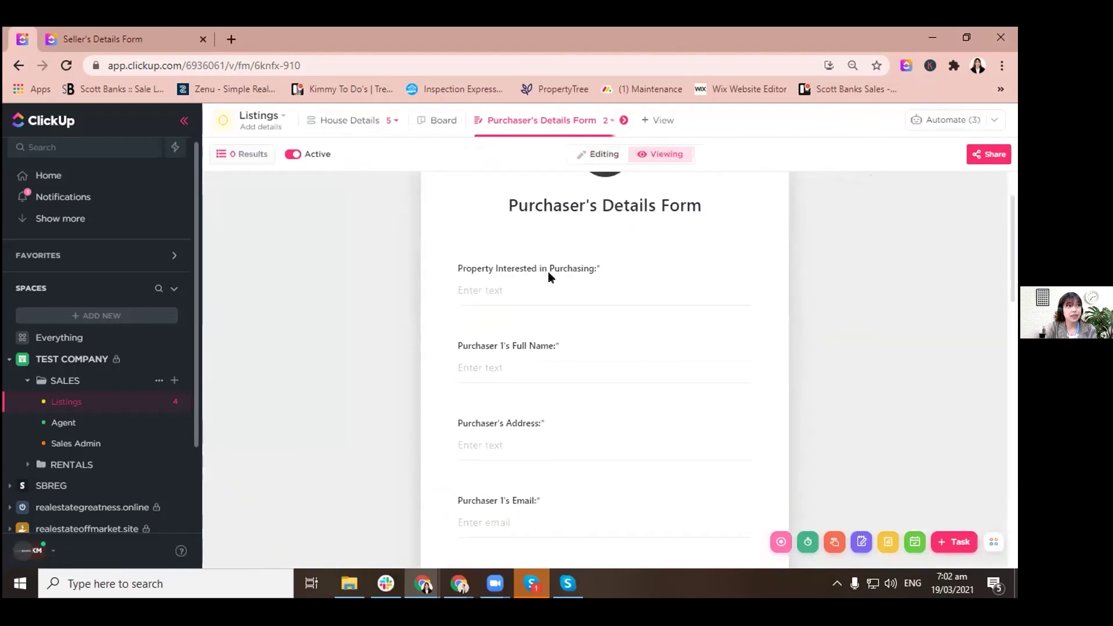
scroll(554, 290, "down", 4)
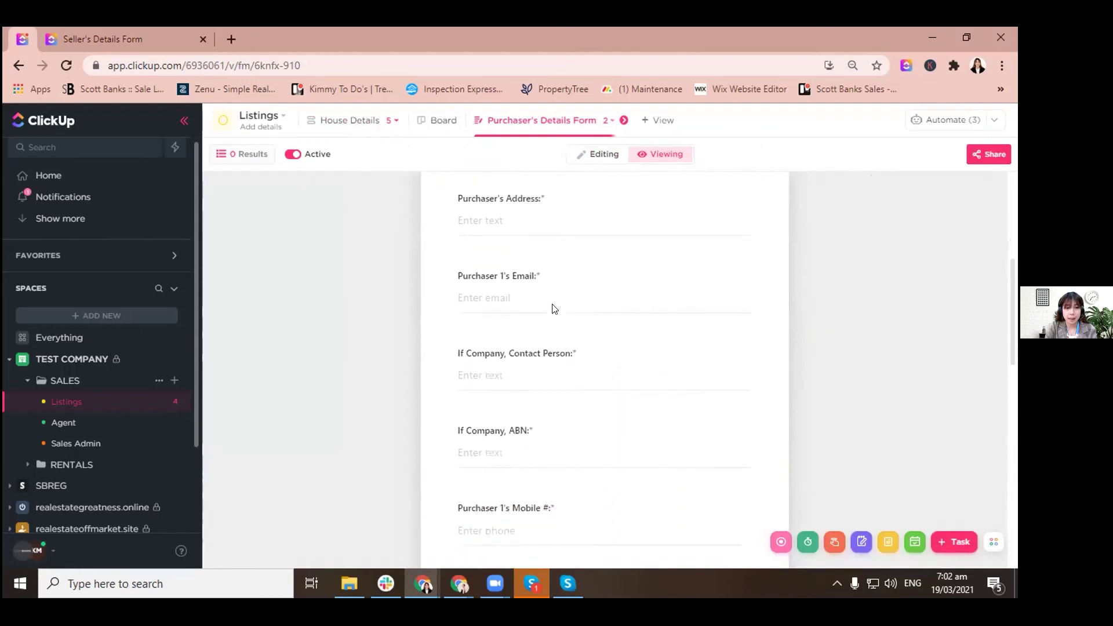
scroll(554, 309, "down", 10)
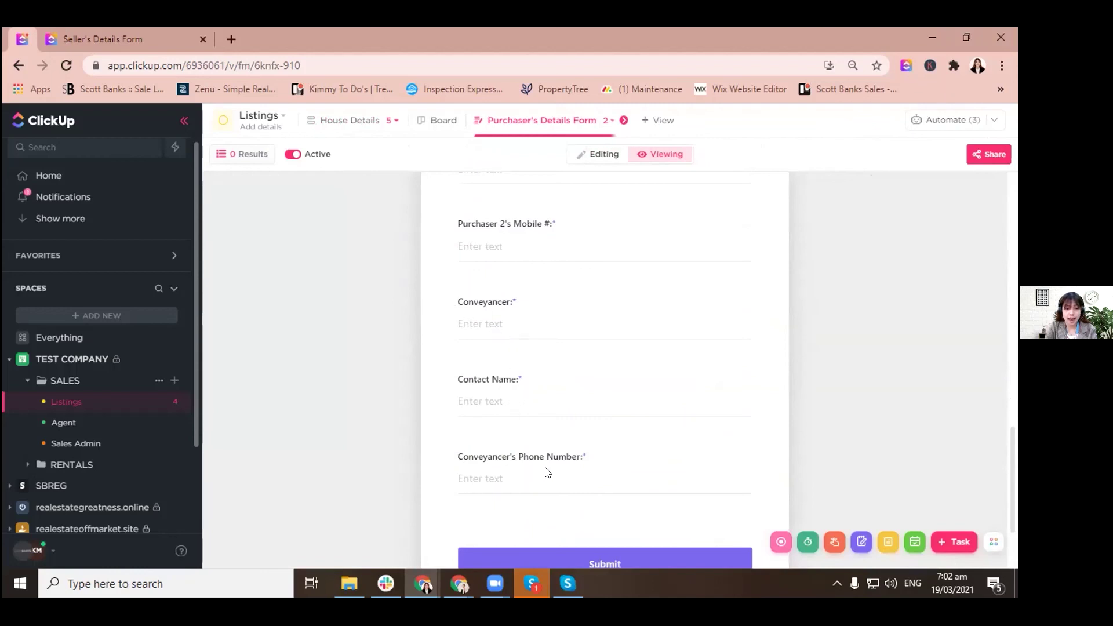
scroll(548, 467, "up", 15)
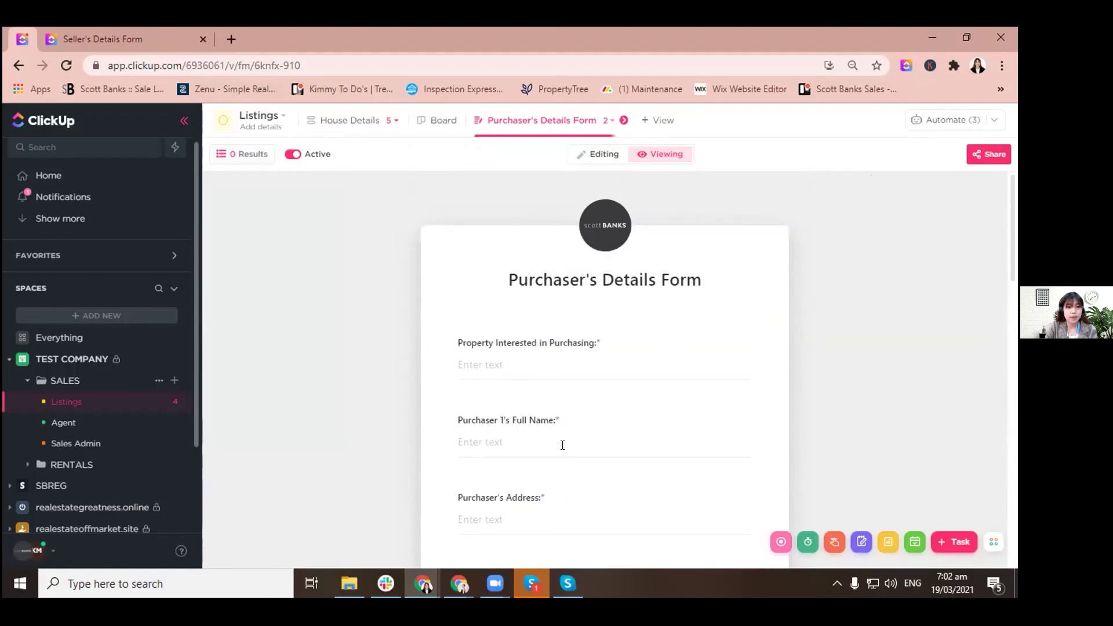
Browse the Buyer's Details and Conveyancer Details views of the Listings list.
left_click(370, 122)
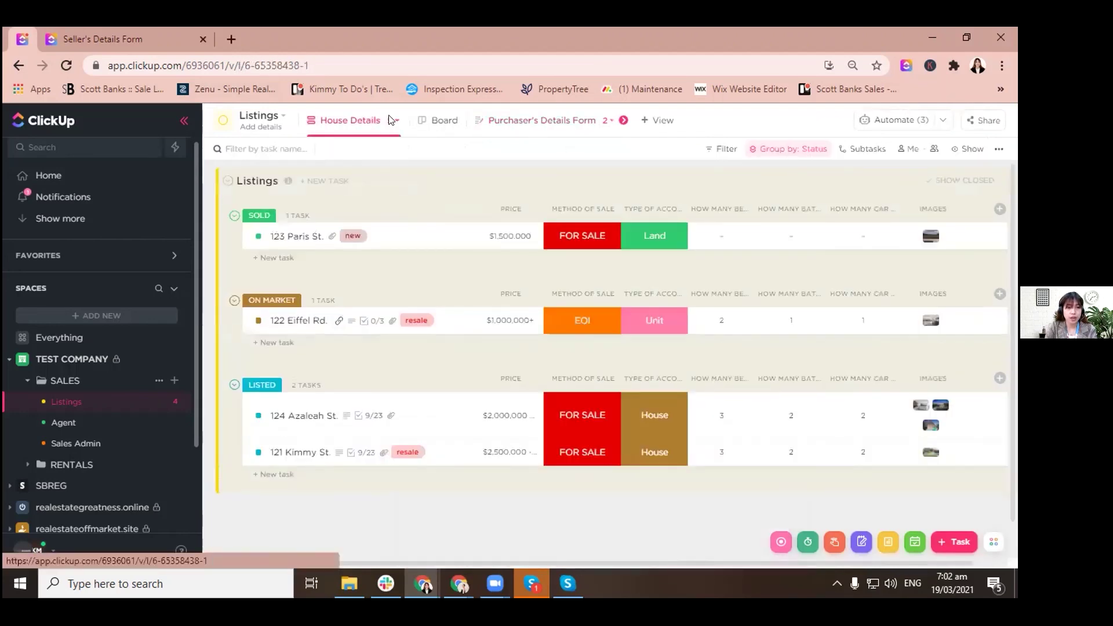
left_click(389, 120)
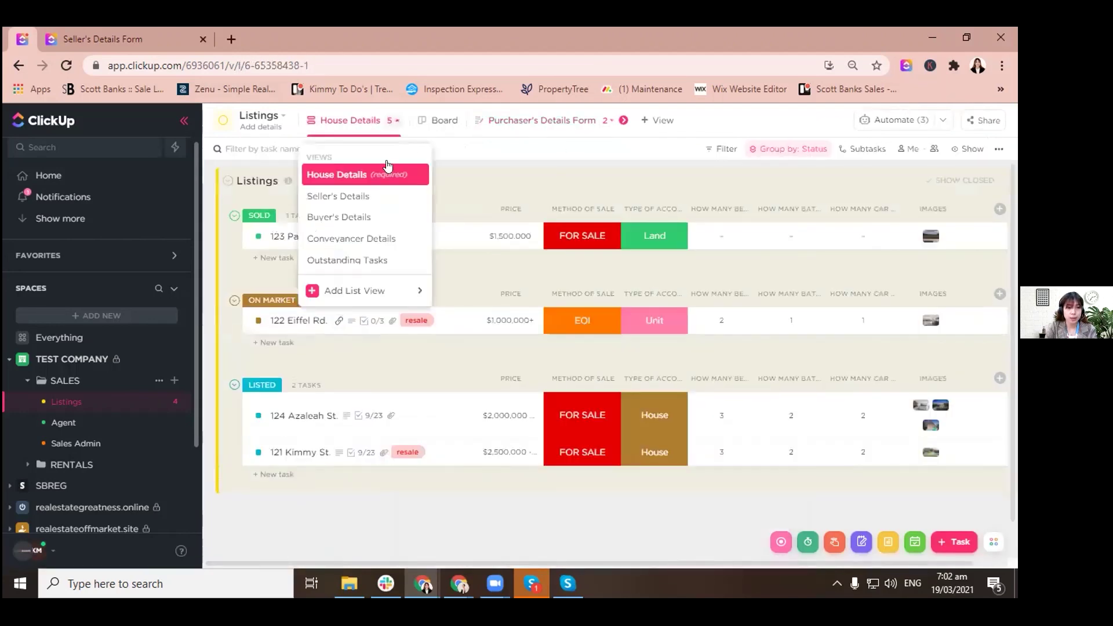
left_click(356, 220)
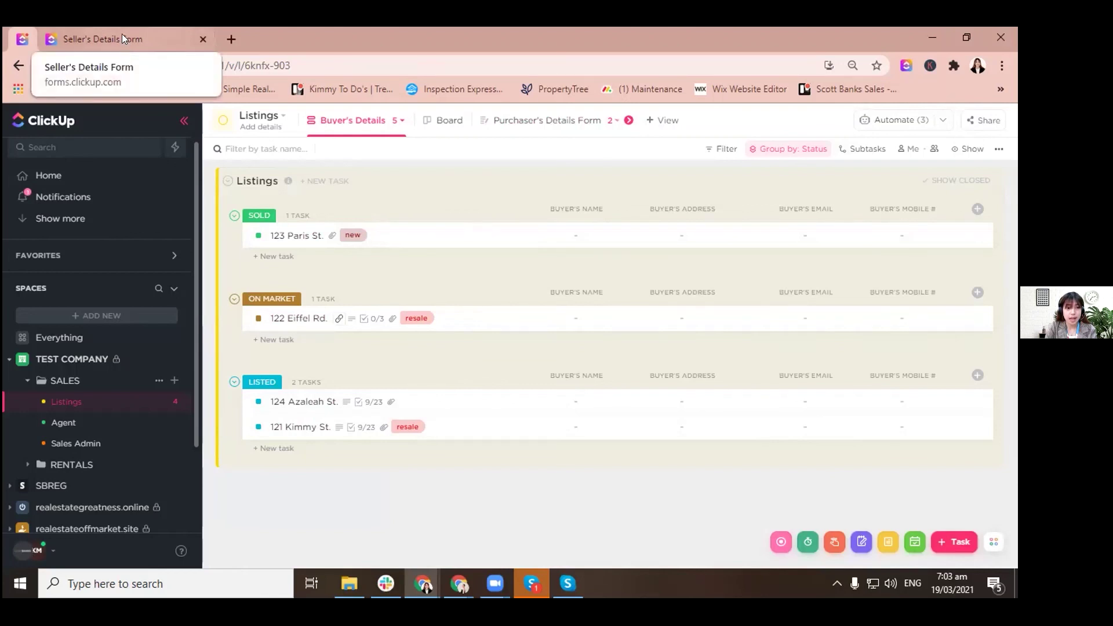
left_click(397, 122)
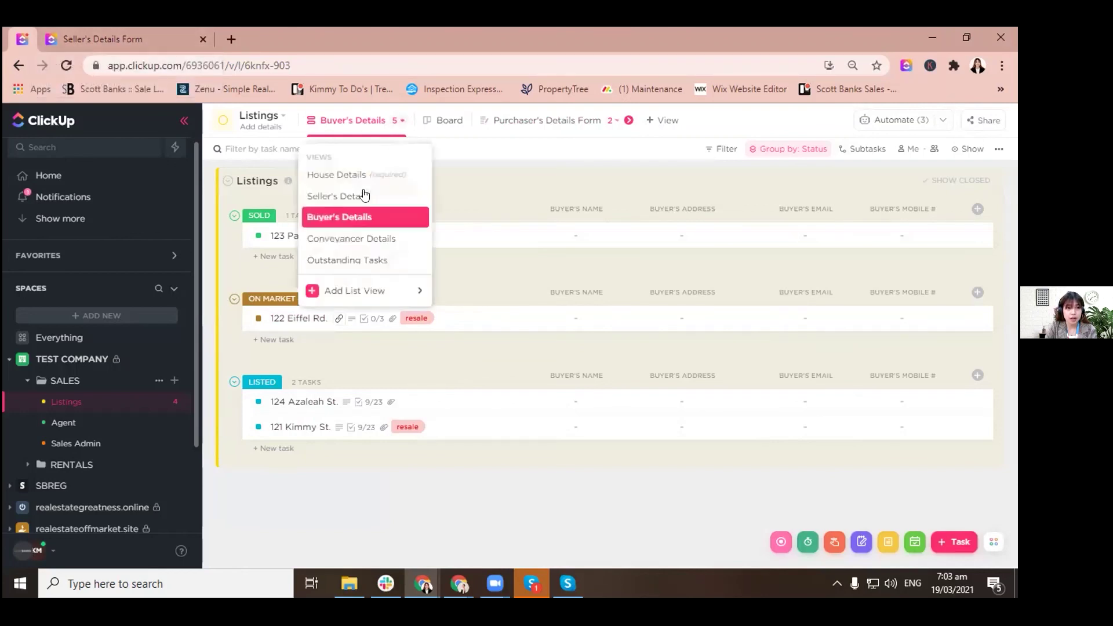
left_click(364, 239)
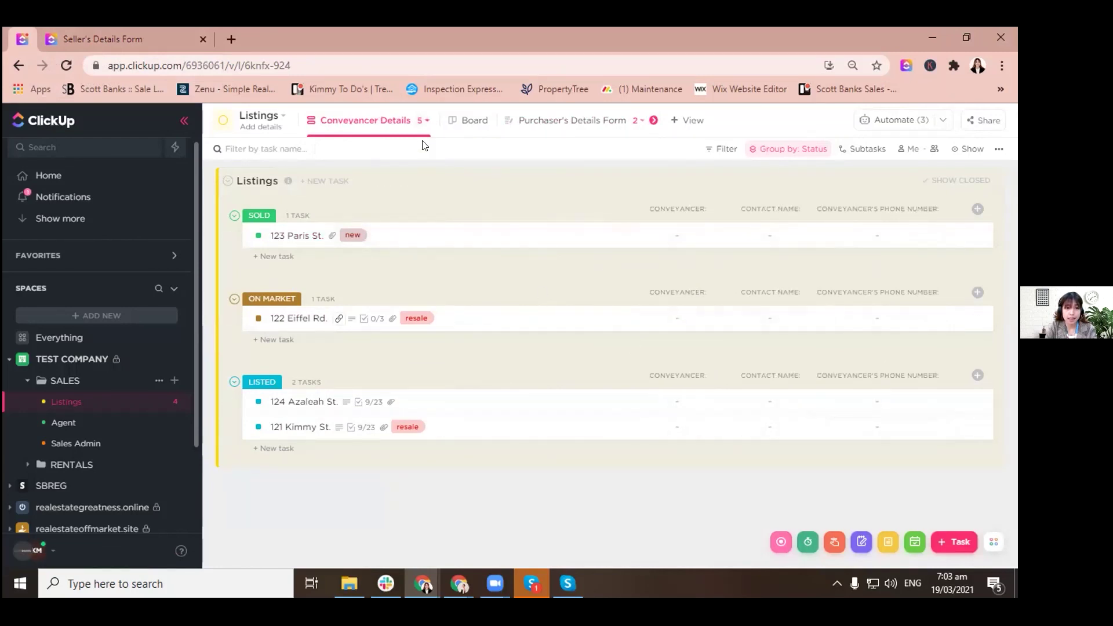
left_click(408, 122)
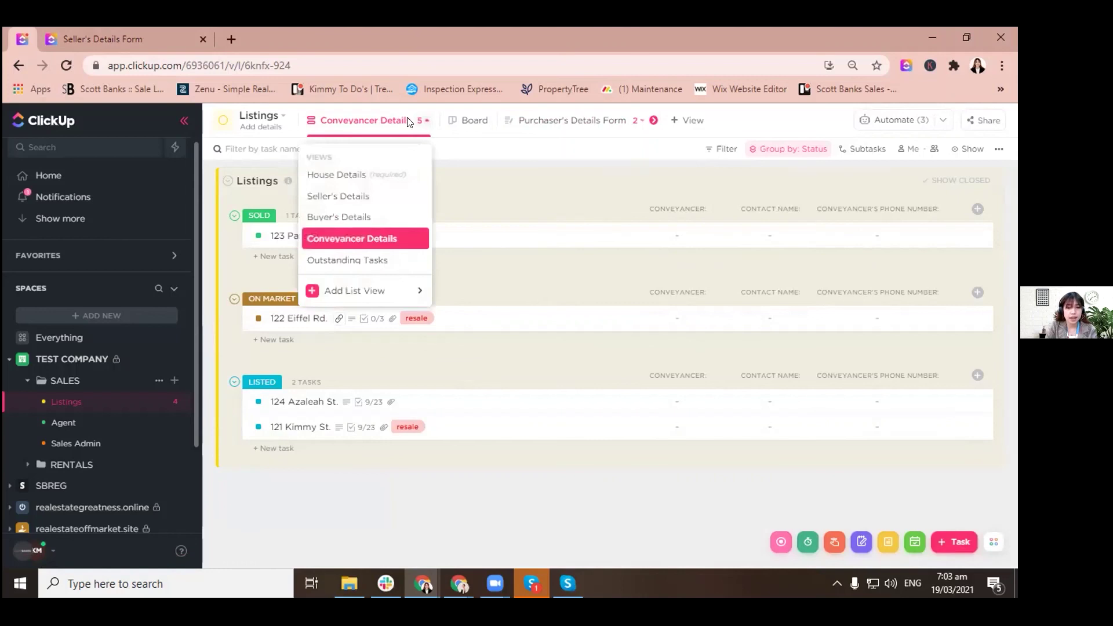
left_click(349, 261)
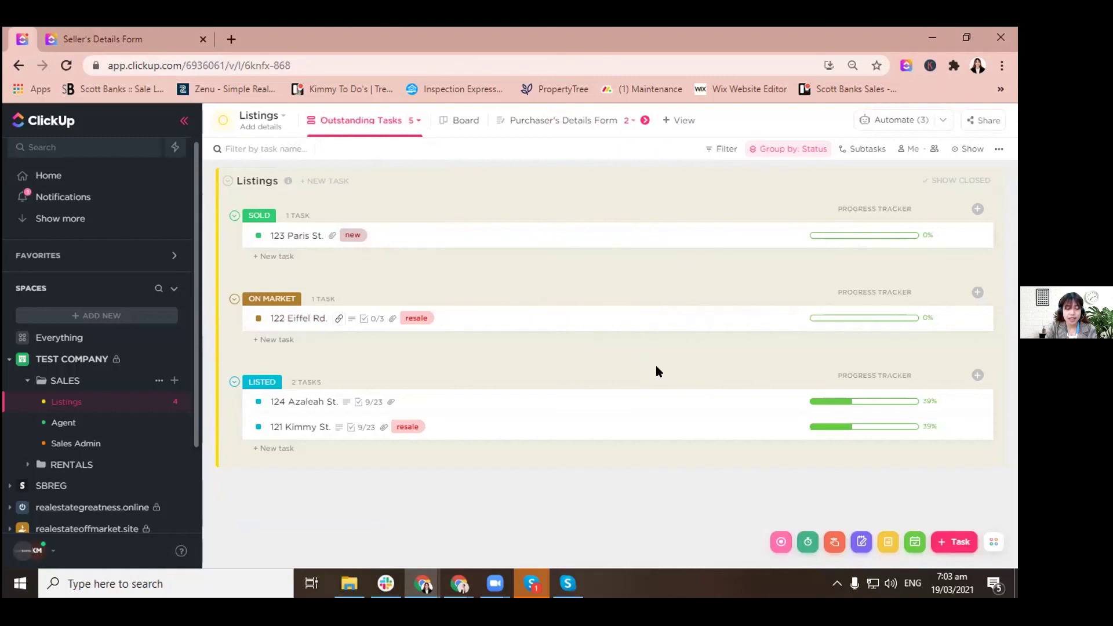
mouse_move(859, 401)
left_click(359, 124)
left_click(339, 171)
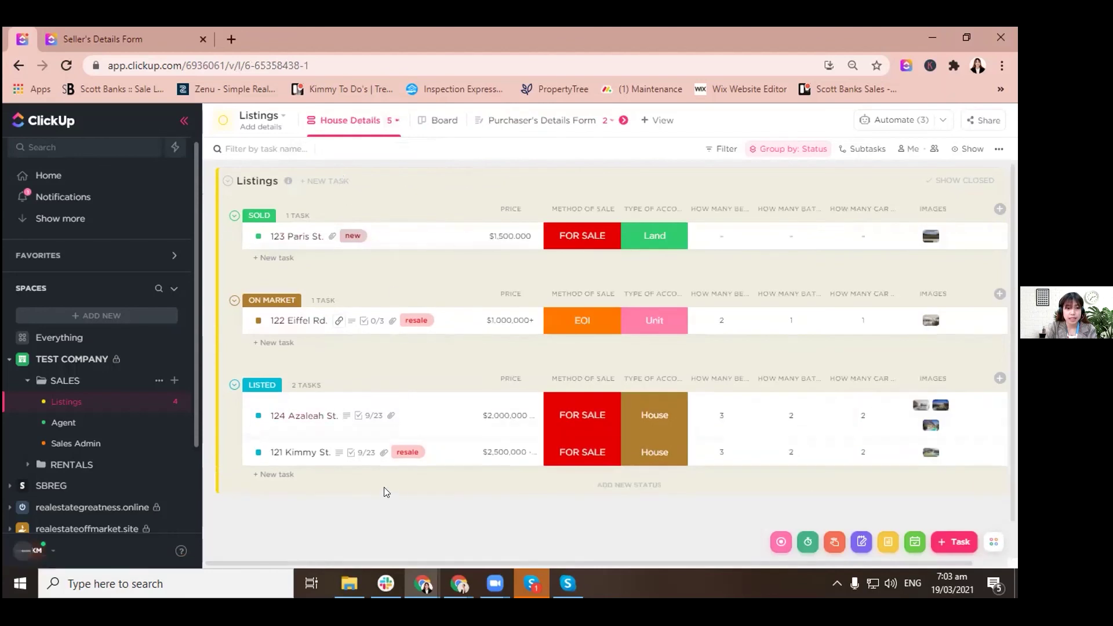
left_click(300, 426)
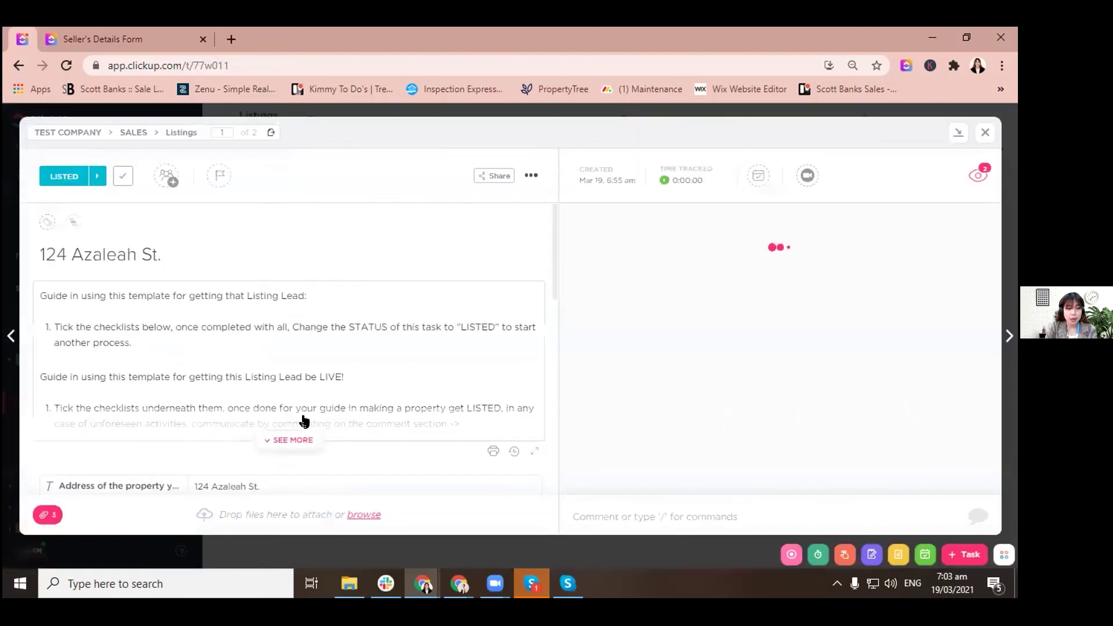
Assign 'Download the signed Authority from DocuSign' in the Listed Checklist to Me, leaving no due date.
scroll(353, 396, "down", 7)
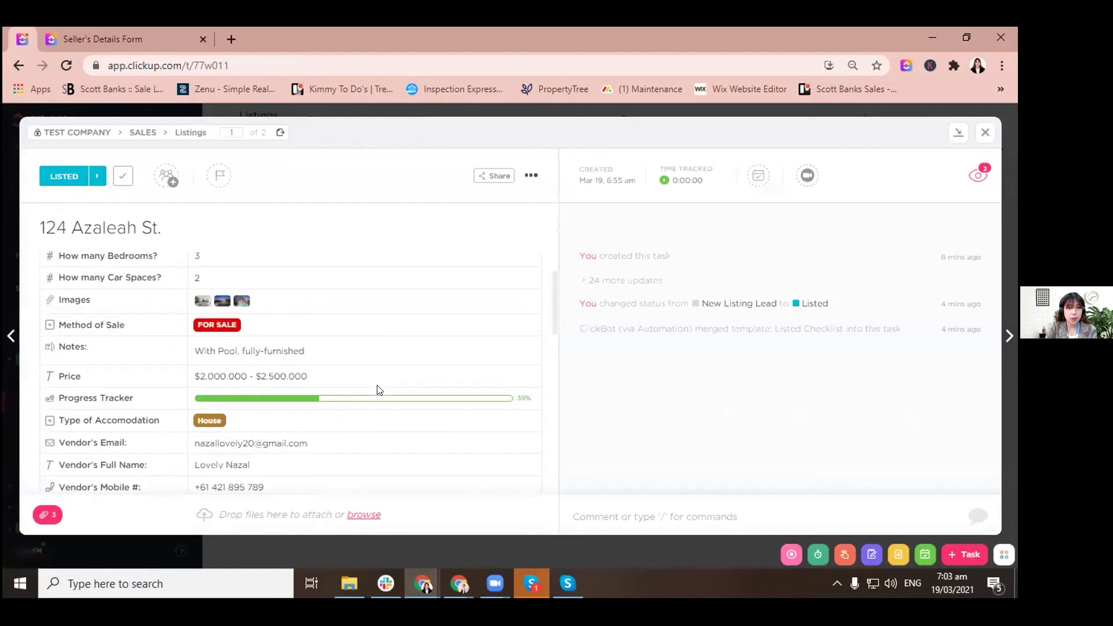
scroll(379, 391, "down", 6)
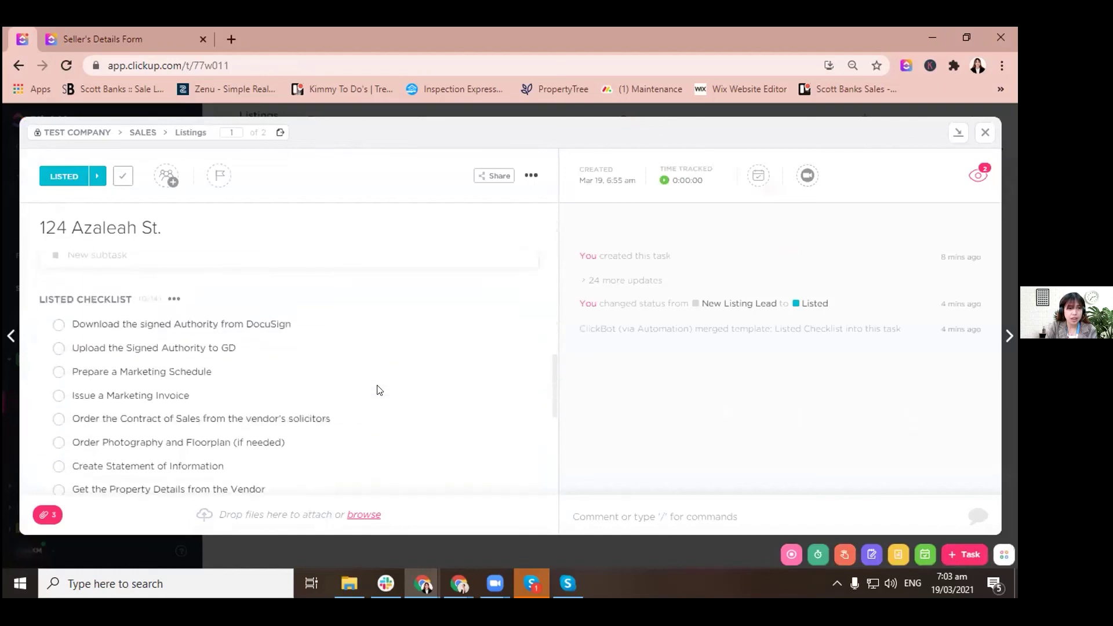
scroll(379, 389, "down", 5)
scroll(378, 389, "up", 3)
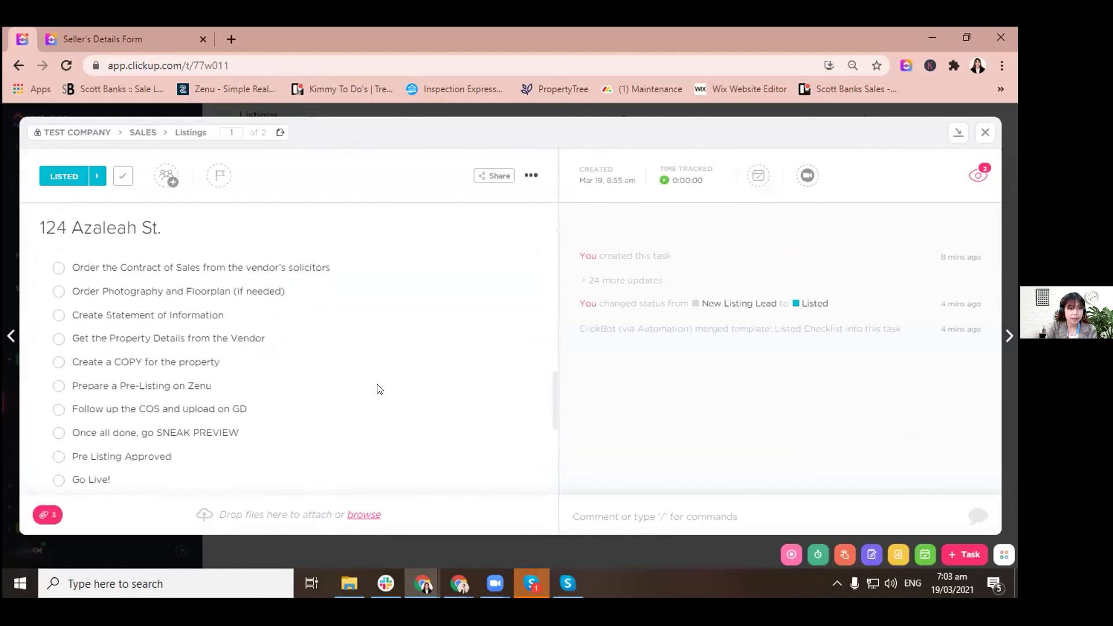
scroll(350, 348, "up", 1)
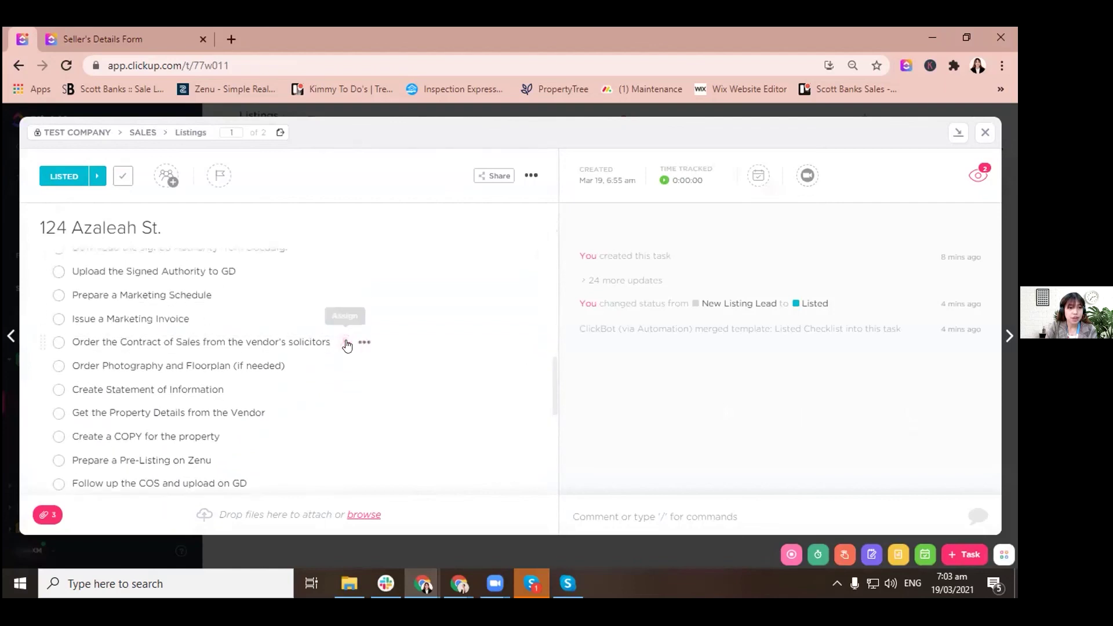
scroll(347, 344, "up", 1)
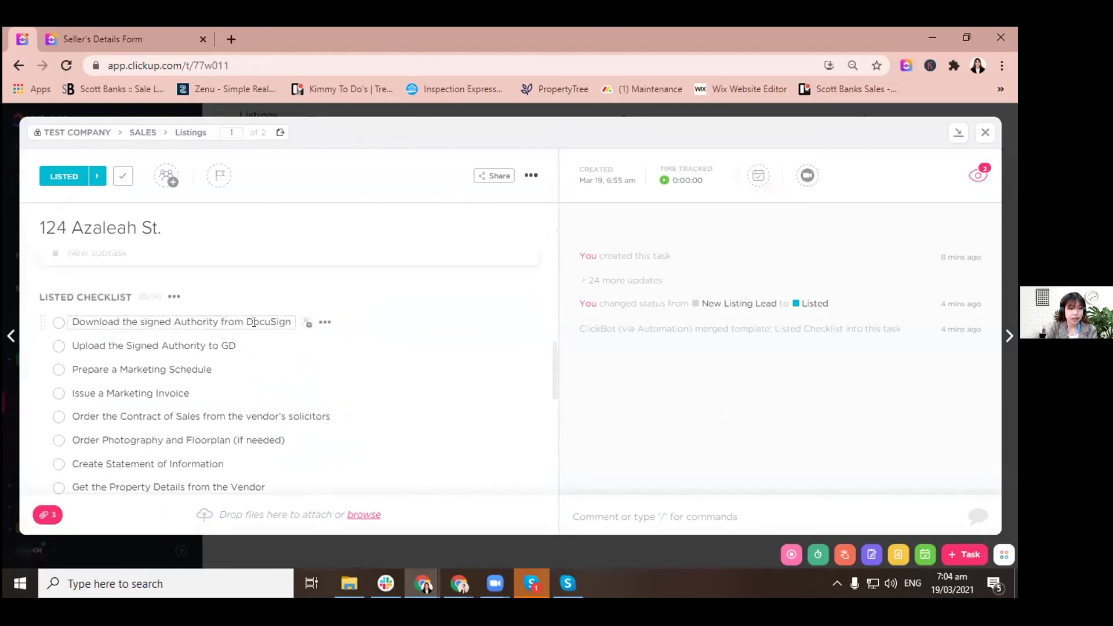
left_click(306, 324)
left_click(363, 351)
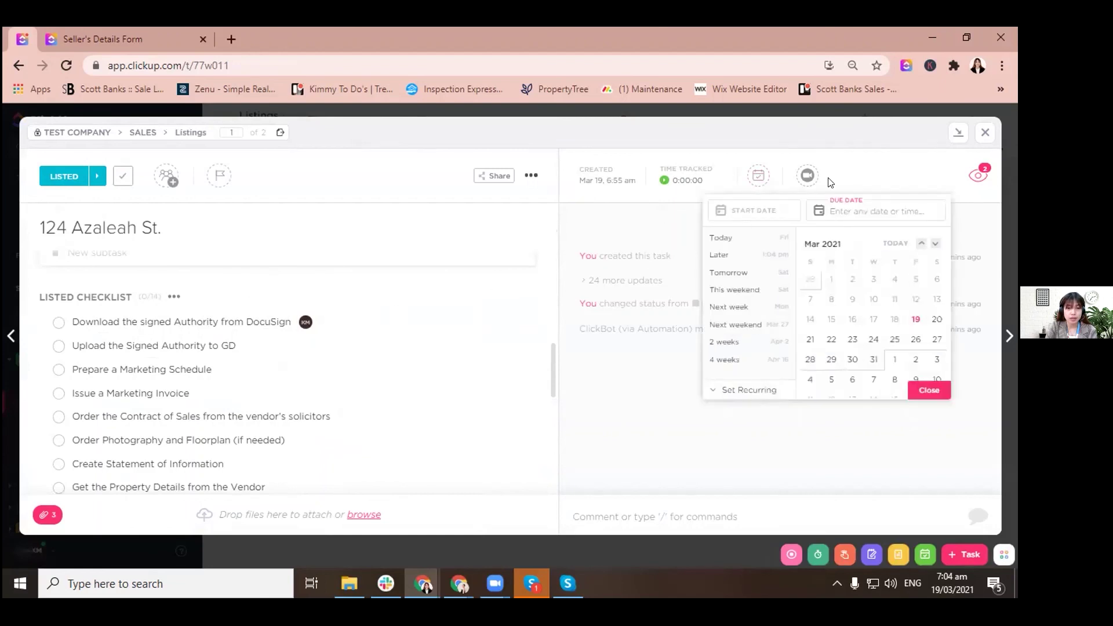
left_click(861, 175)
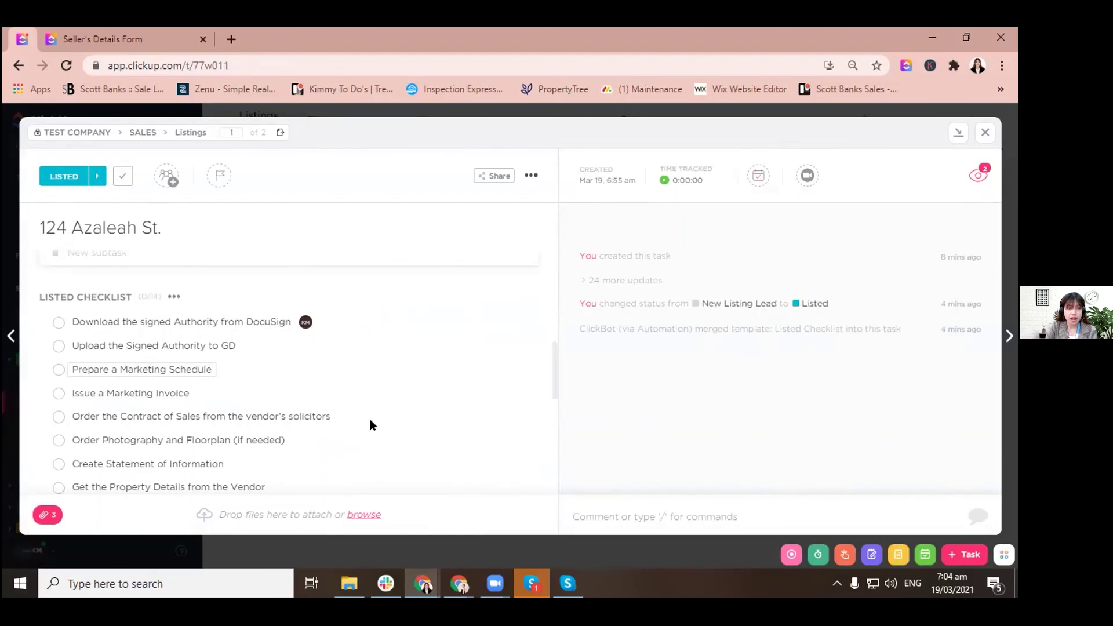
Show the DocuSign item's ••• menu with Rename, Assign to, New item and Delete.
left_click(323, 325)
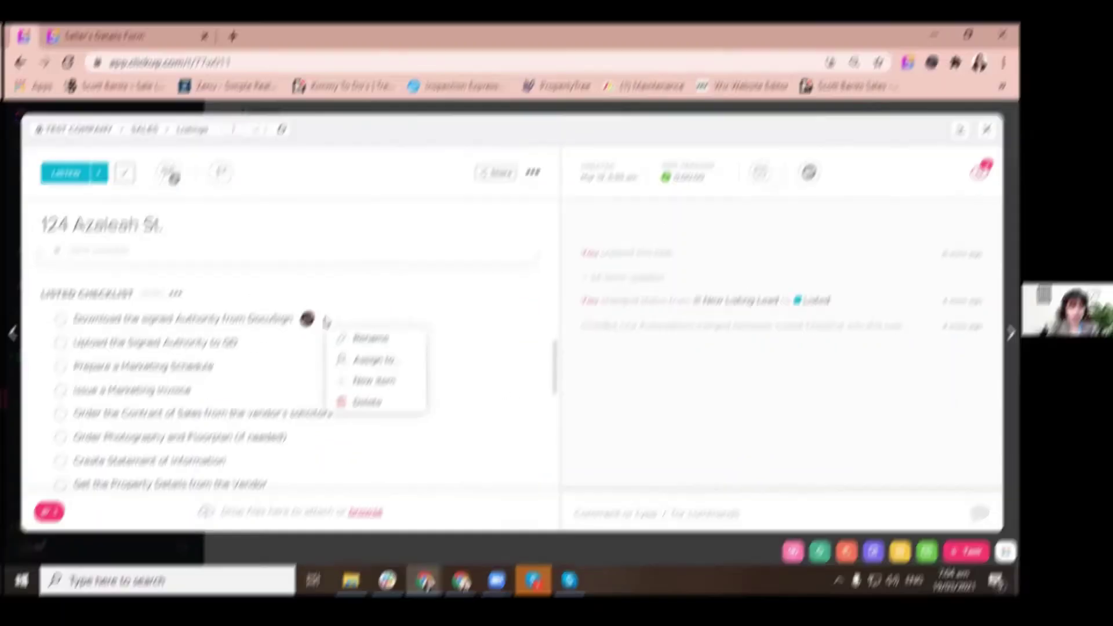